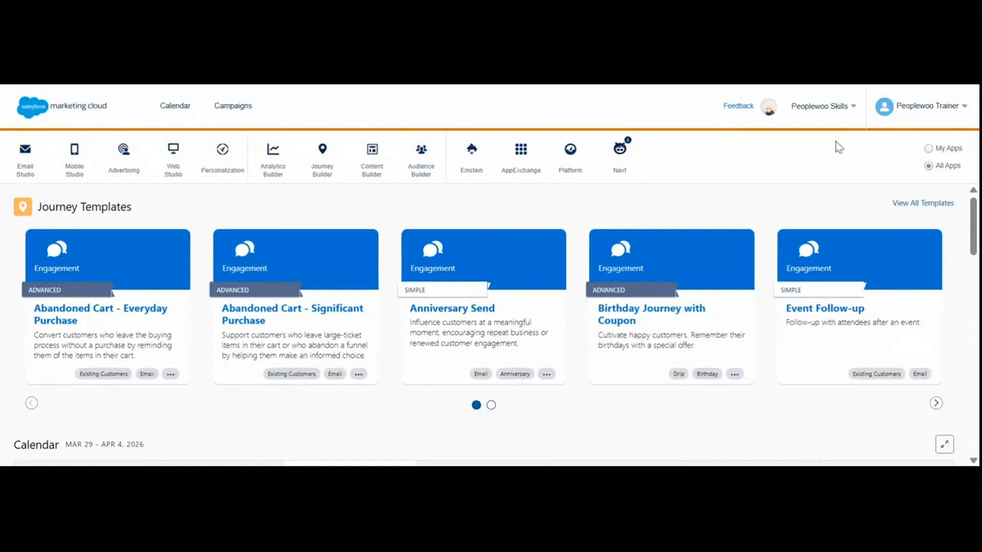
Open Contact Builder from the Audience Builder apps and go to its data extensions.
mouse_move(266, 190)
mouse_move(195, 180)
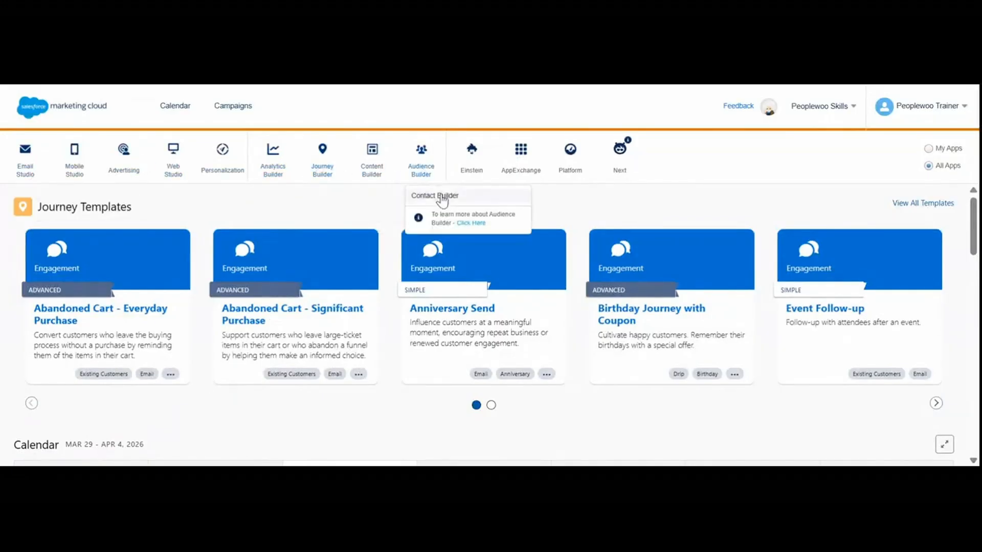
left_click(442, 199)
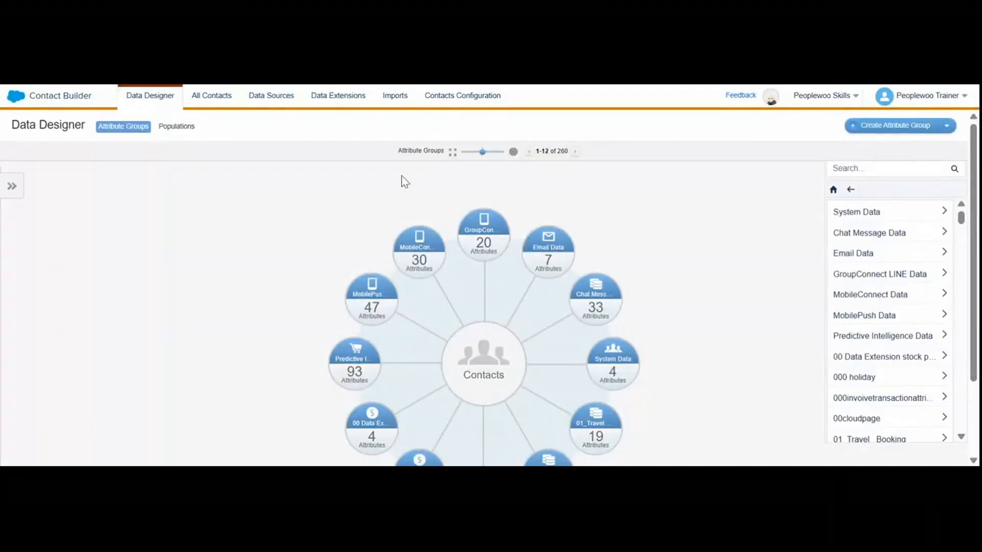
left_click(329, 97)
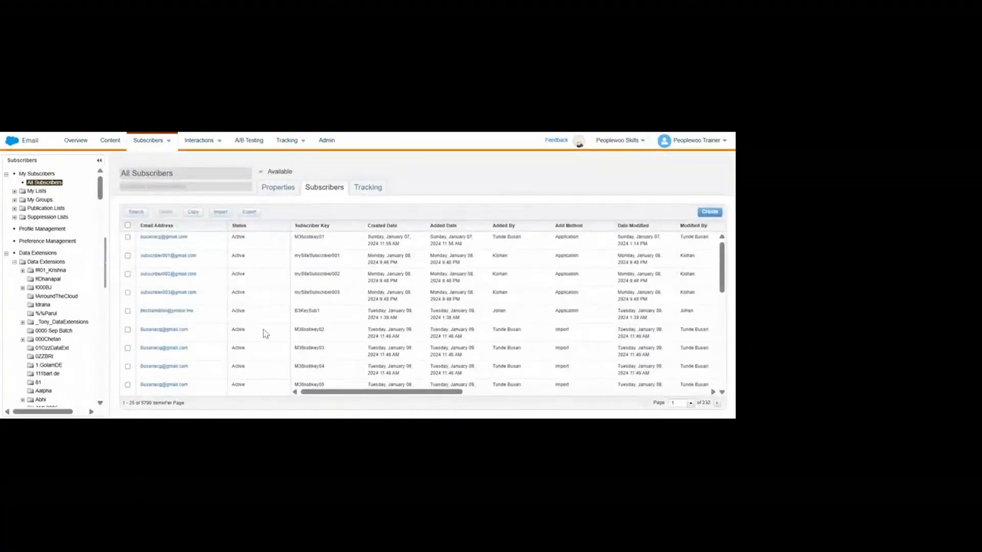
Look through the entries of the All Subscribers list.
scroll(265, 333, "down", 5)
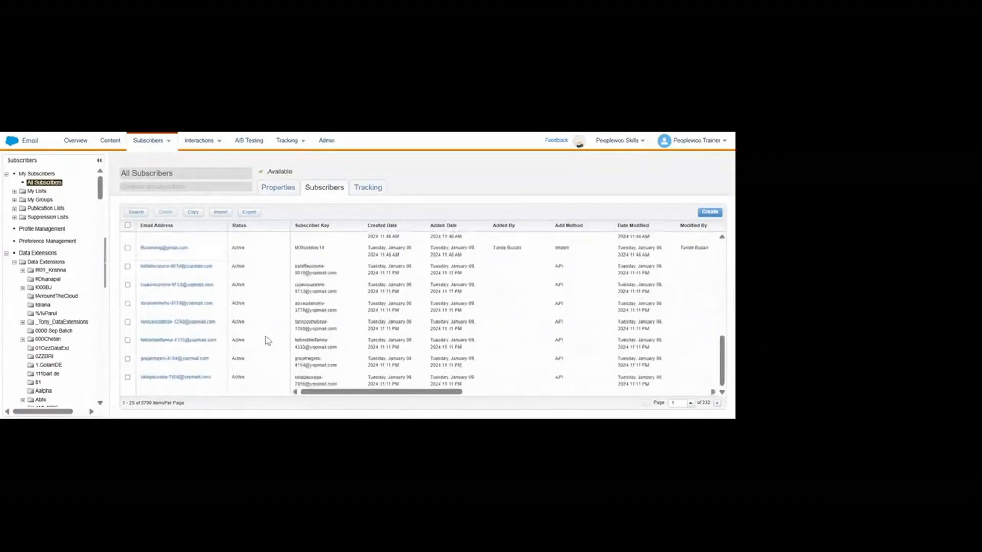
scroll(268, 341, "up", 7)
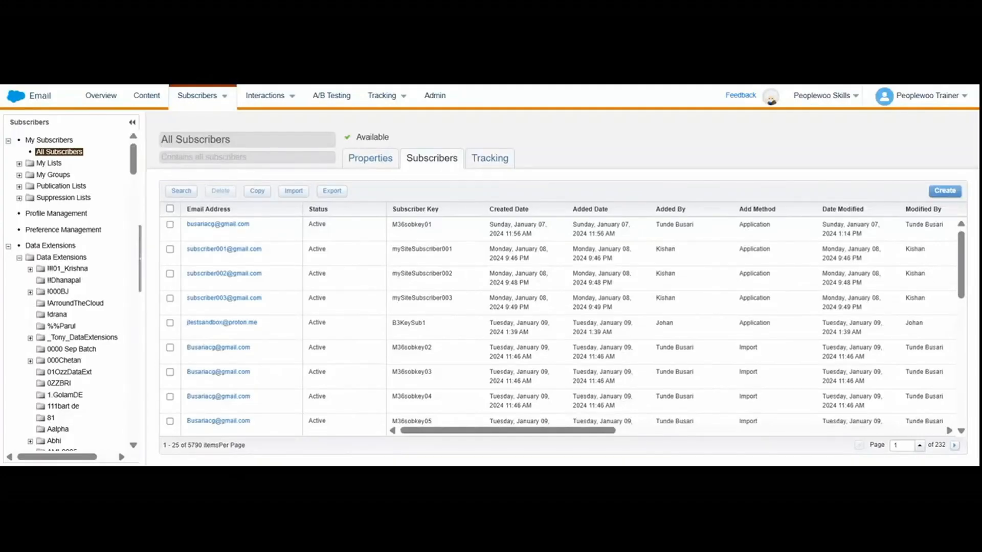
Go to the subscriber data extensions and open the properties of AMIT_Test.
mouse_move(224, 97)
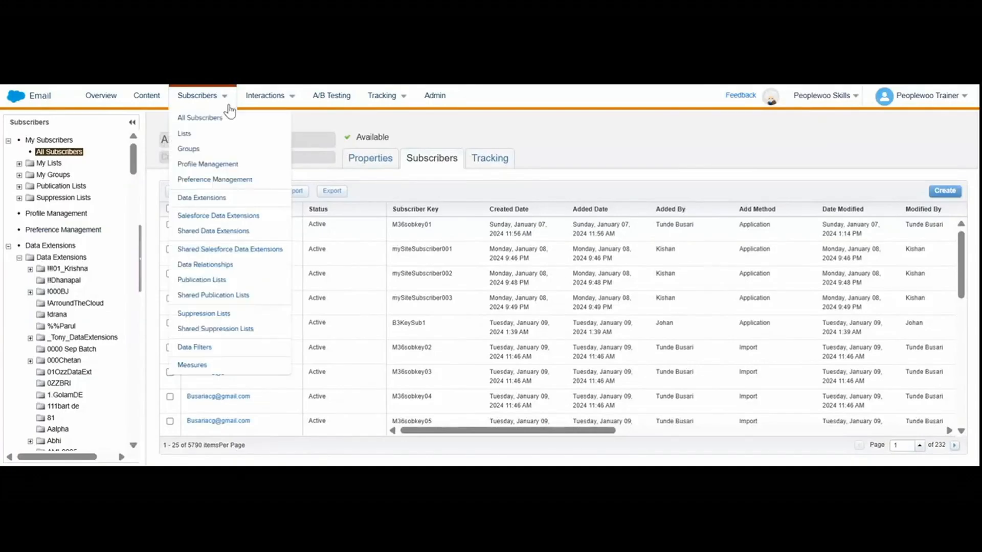
left_click(215, 198)
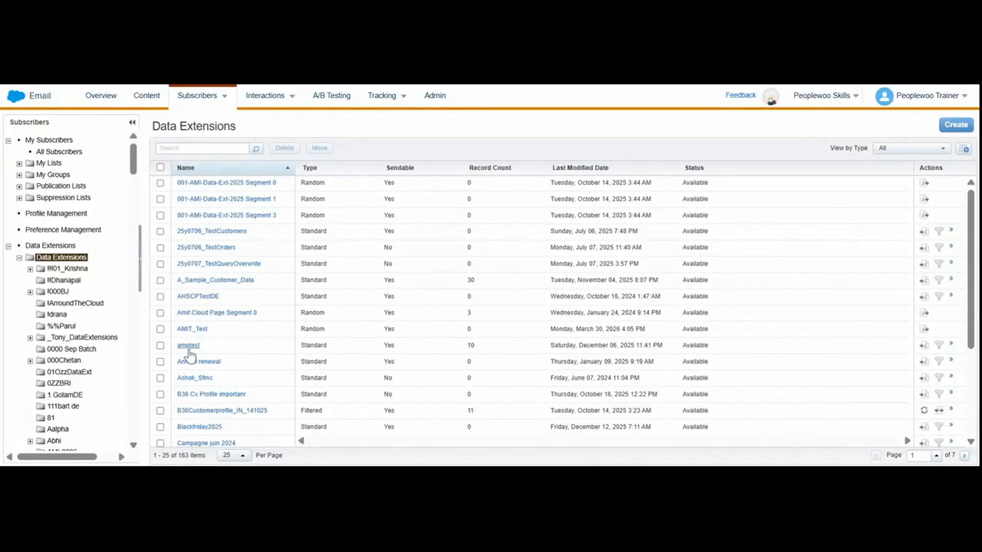
left_click(192, 335)
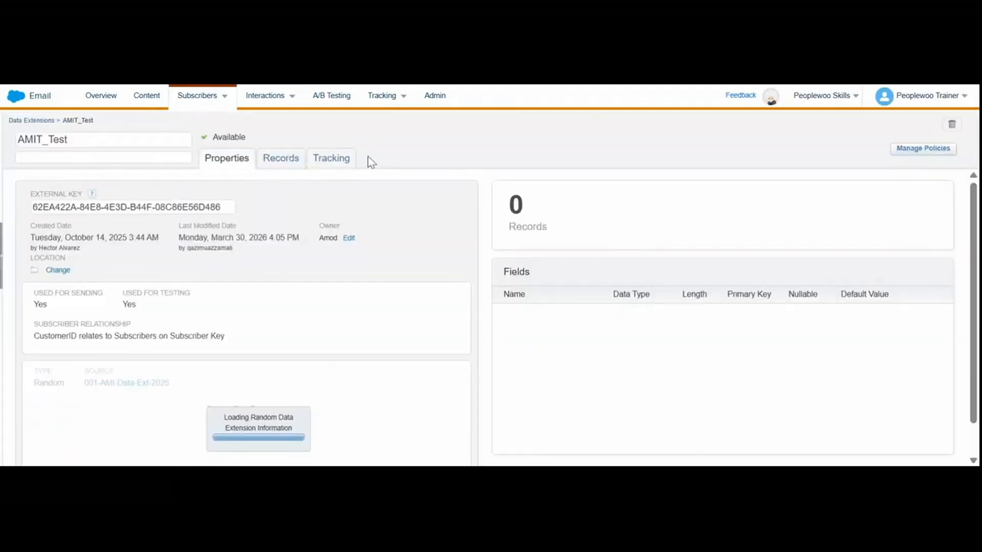
Return to the data extensions list and start creating a data extension with the Filtered Data Extension method.
mouse_move(202, 97)
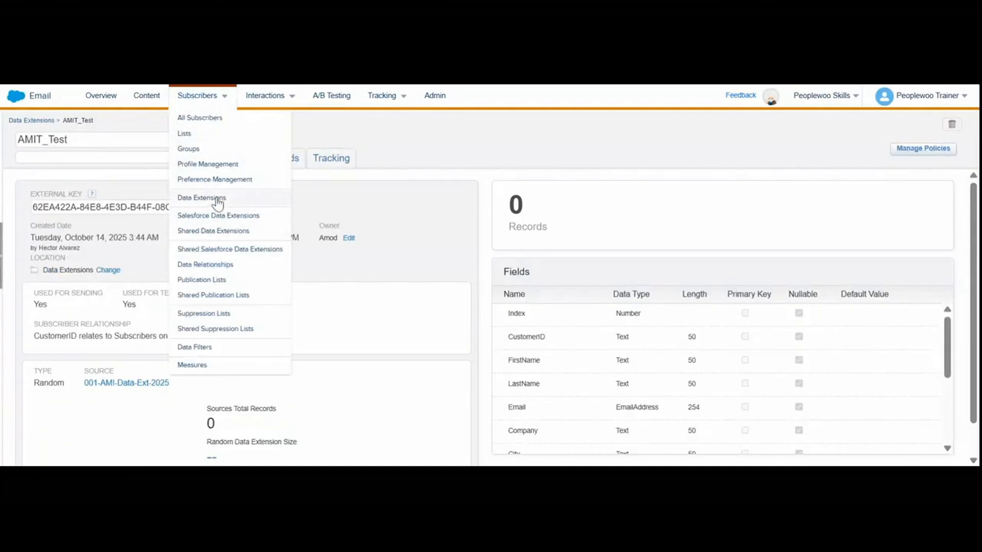
left_click(216, 198)
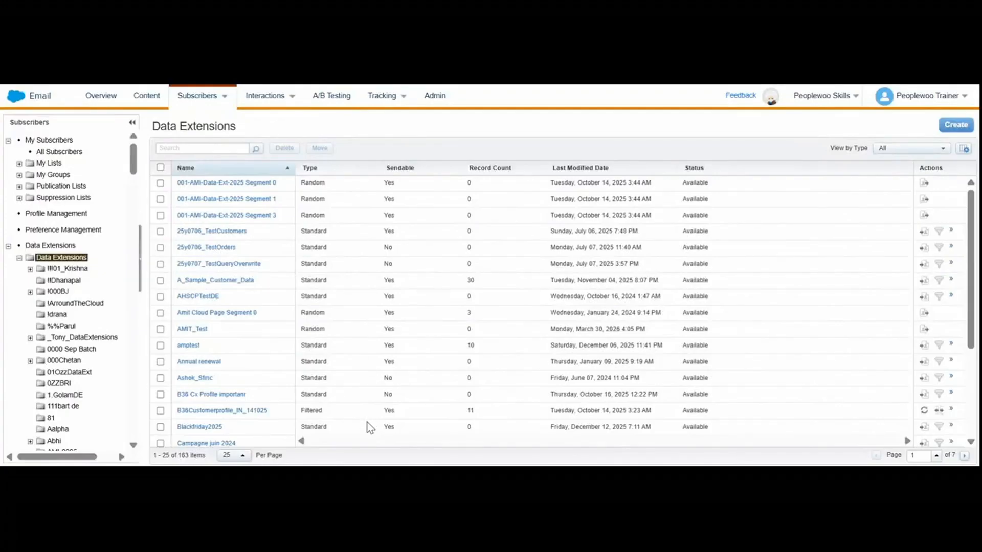
scroll(366, 427, "down", 3)
left_click(963, 130)
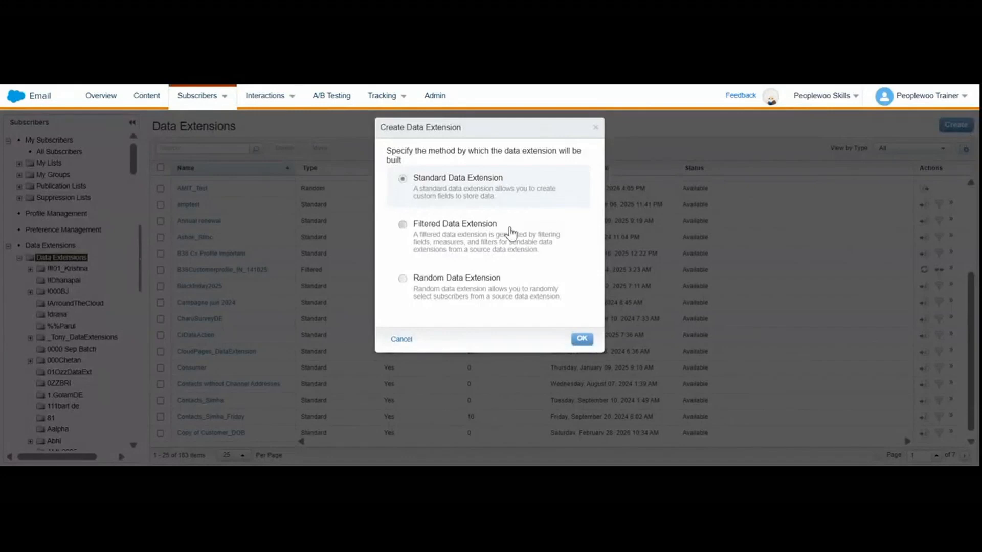
left_click(510, 233)
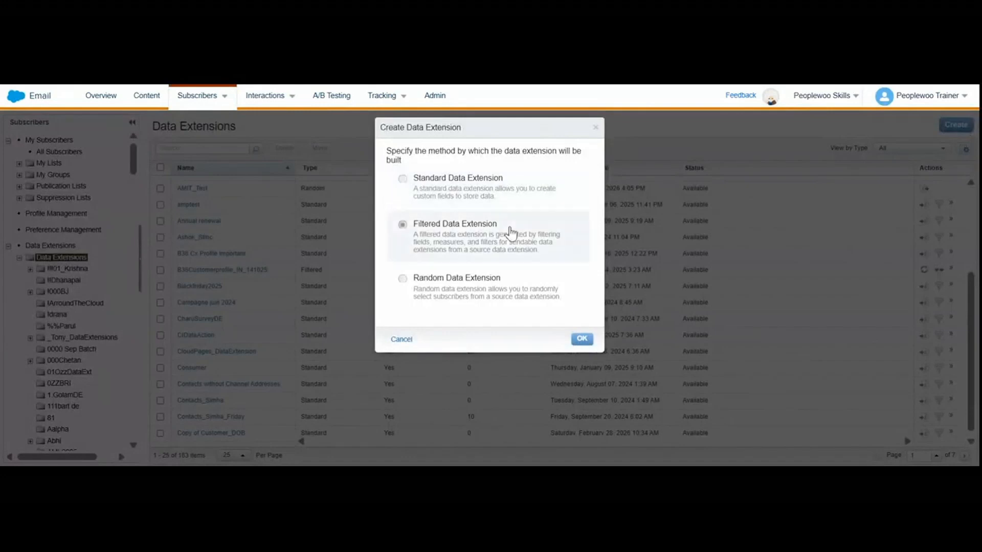
left_click(582, 339)
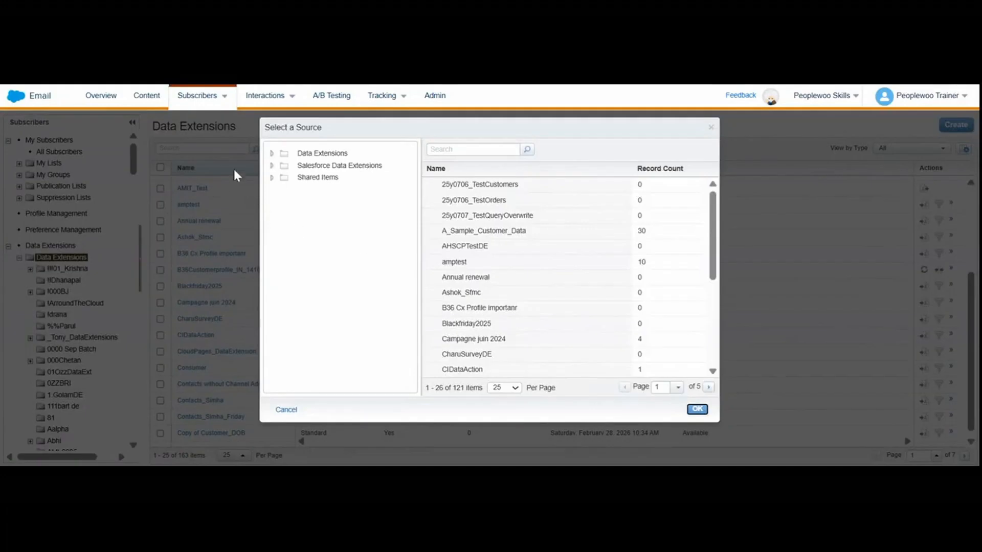
Choose A_Sample_Customer_Data as the source of the filtered data extension.
left_click(271, 155)
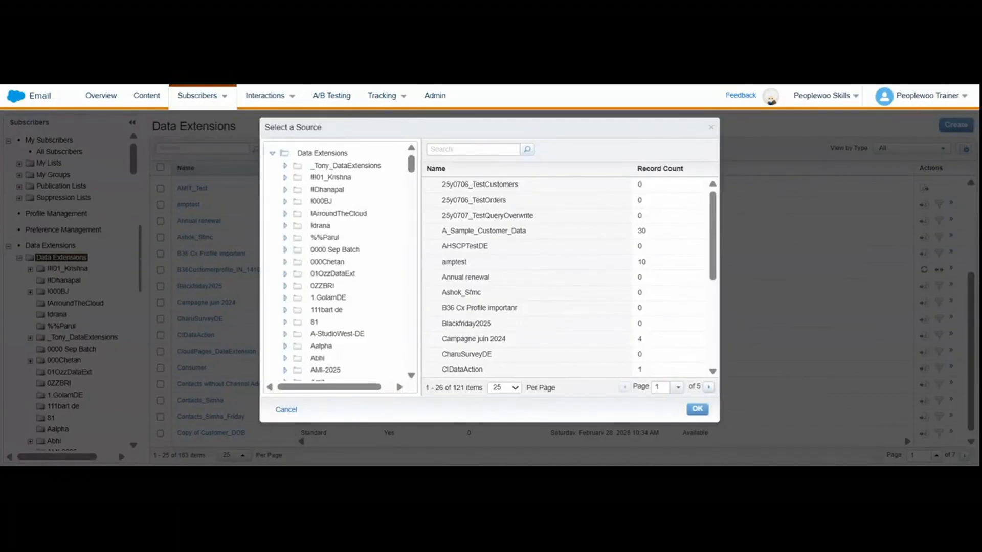
left_click(521, 235)
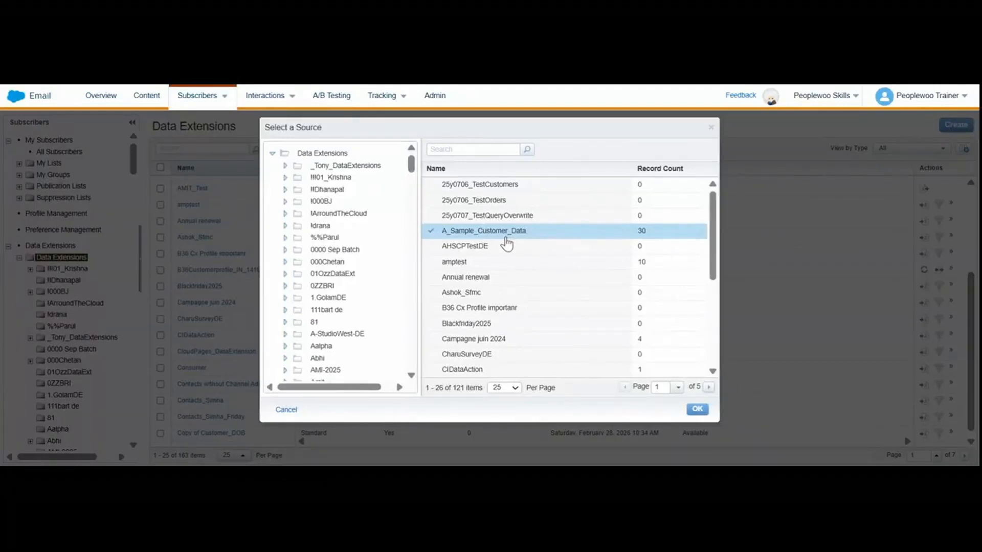
left_click(700, 412)
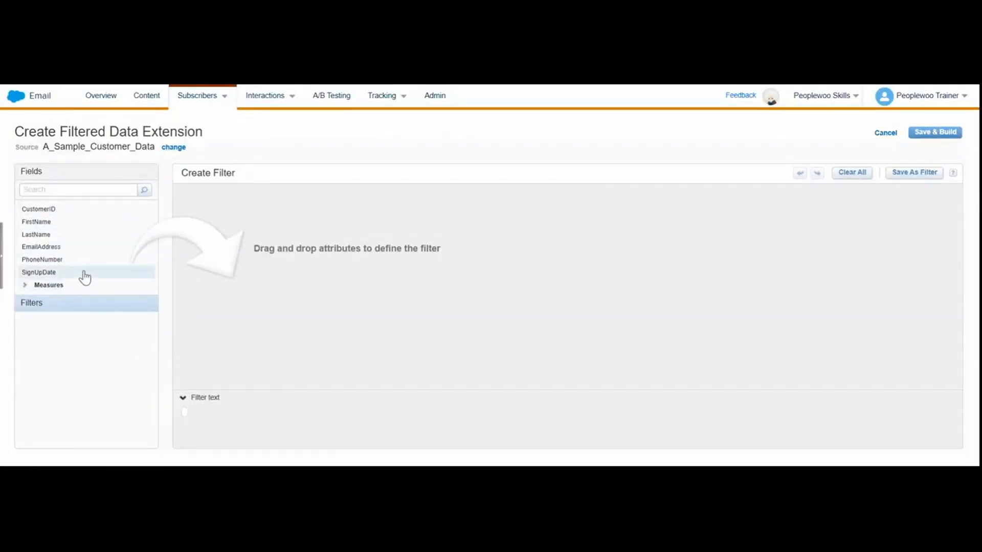
Expand the nested Measures groups and examine which measures are available for the filter.
left_click(26, 285)
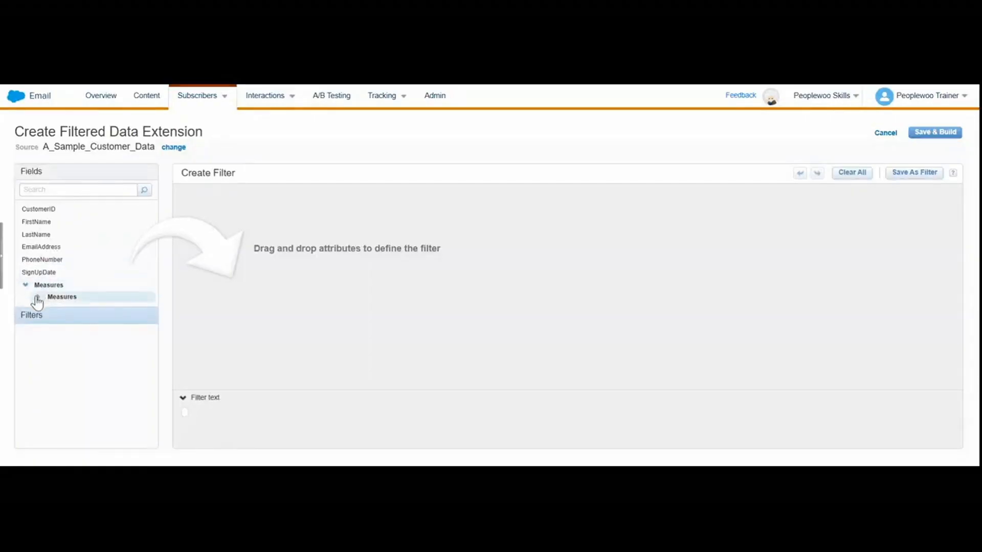
left_click(37, 296)
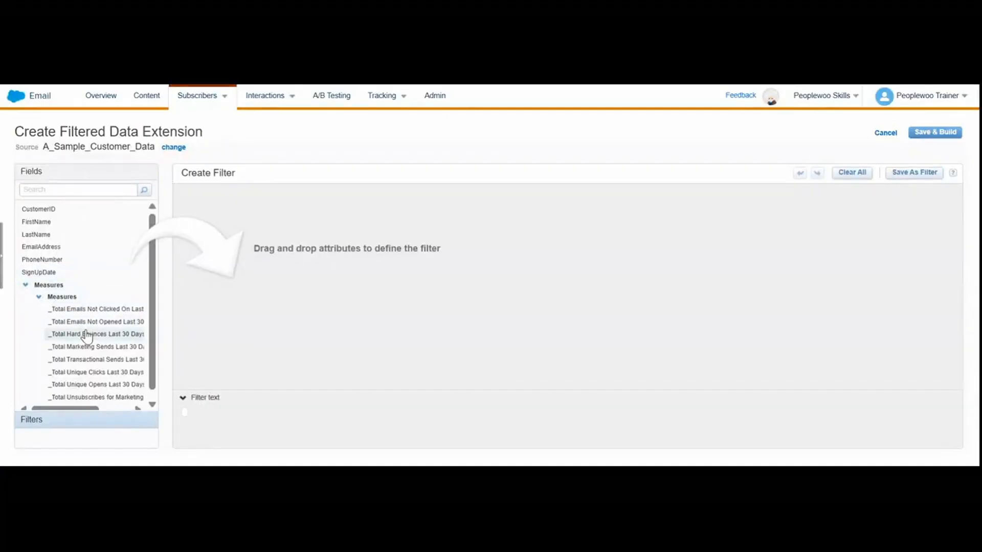
scroll(88, 337, "down", 1)
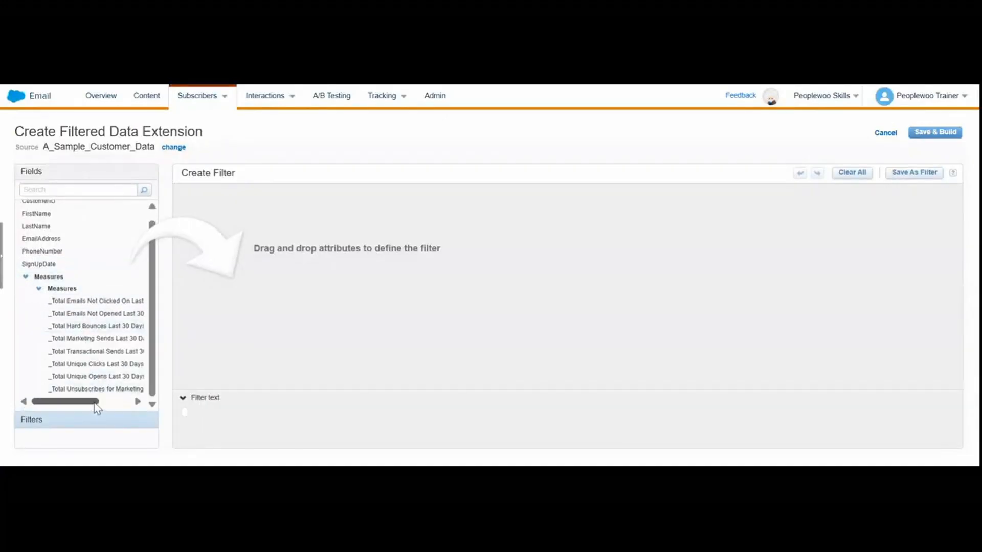
mouse_move(94, 404)
left_mouse_down()
mouse_move(132, 411)
mouse_move(100, 404)
left_mouse_up()
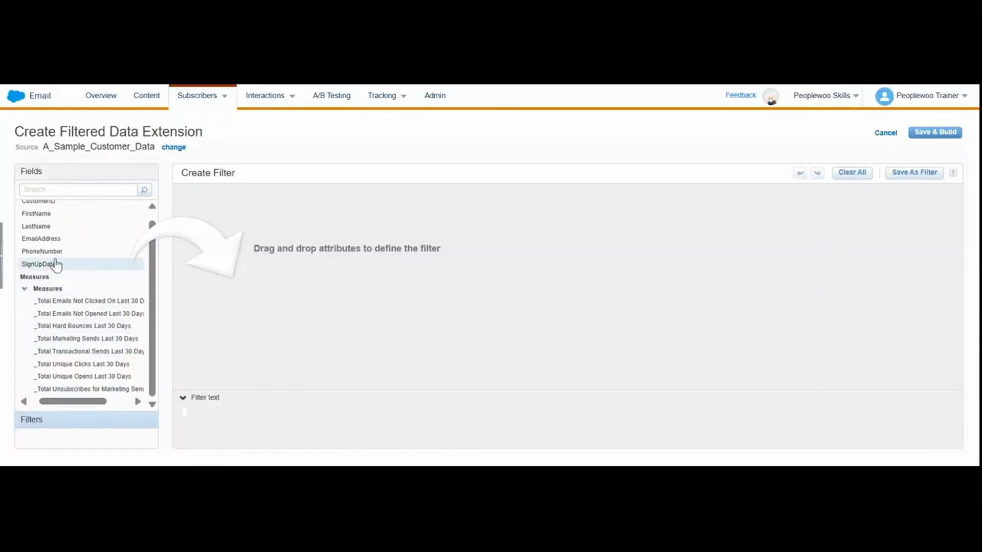
Add a SignUpDate condition to the filter, set to "is before" the date 03/01/2026.
left_click_drag(57, 265, 327, 248)
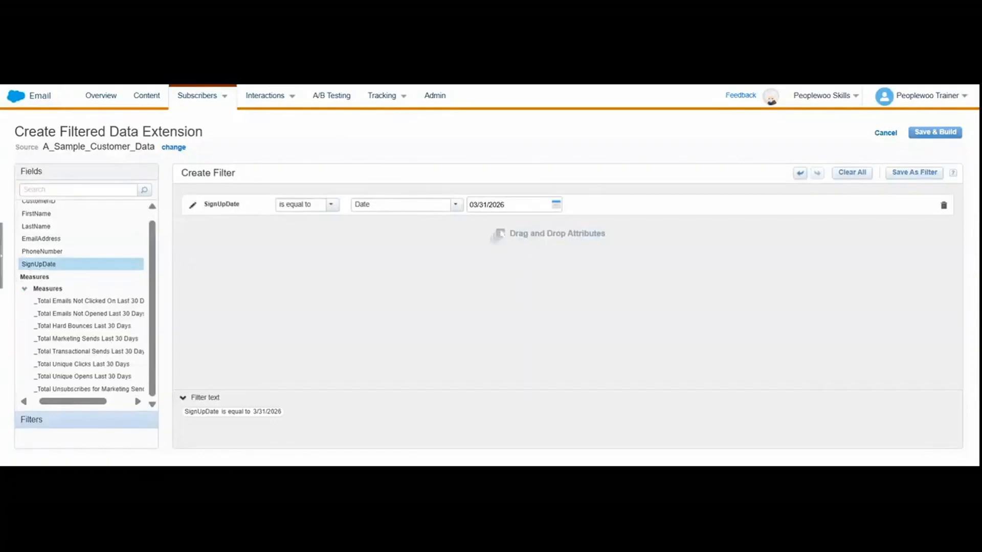
left_click(333, 206)
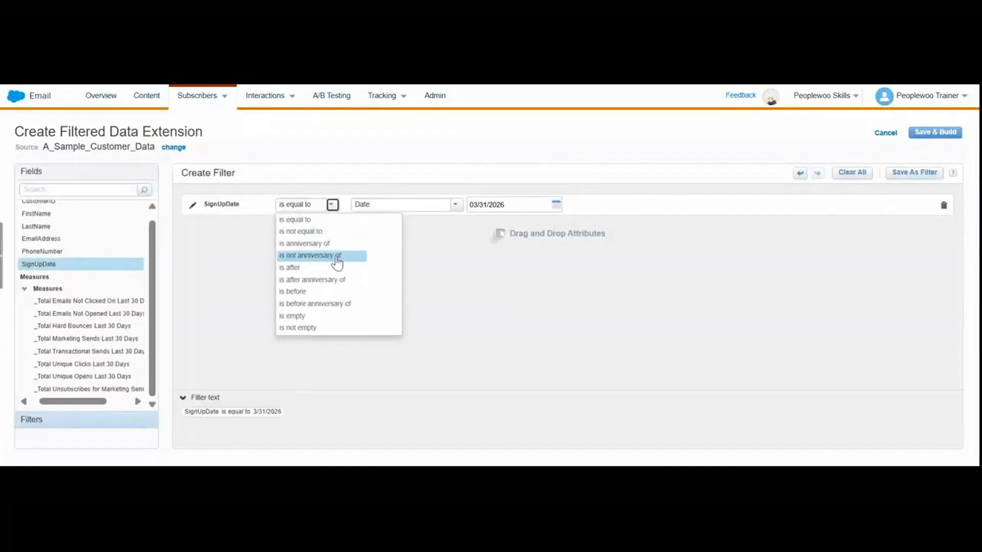
left_click(335, 268)
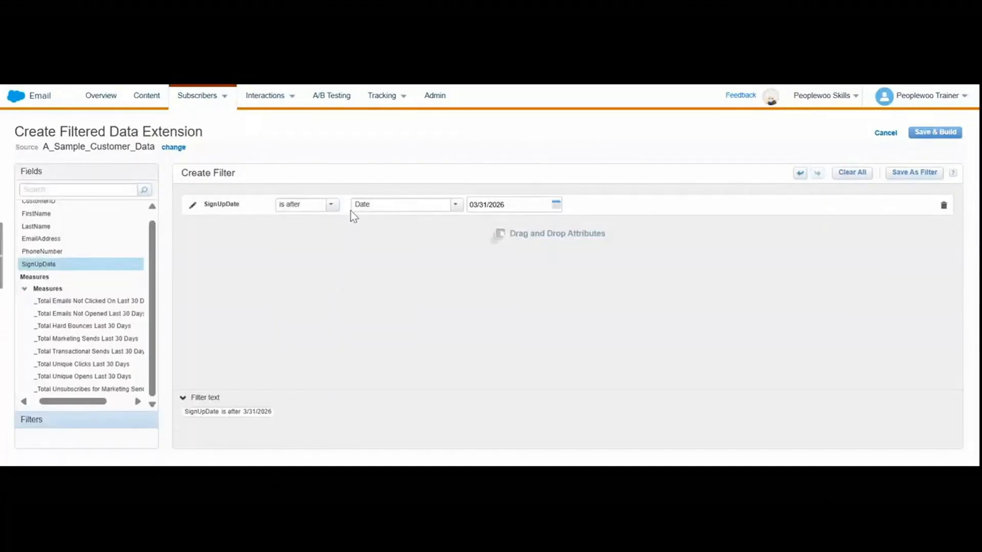
left_click(333, 205)
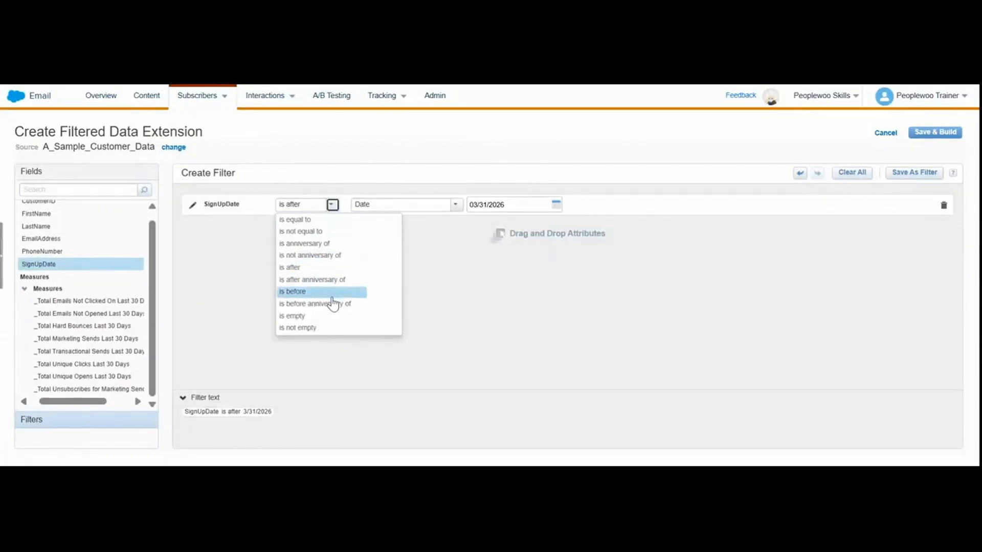
left_click(332, 298)
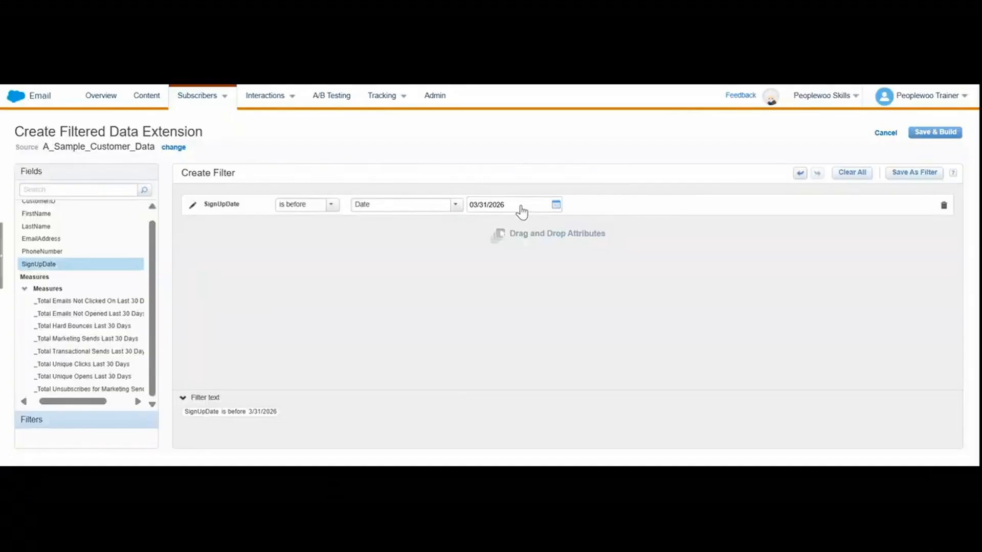
left_click(521, 210)
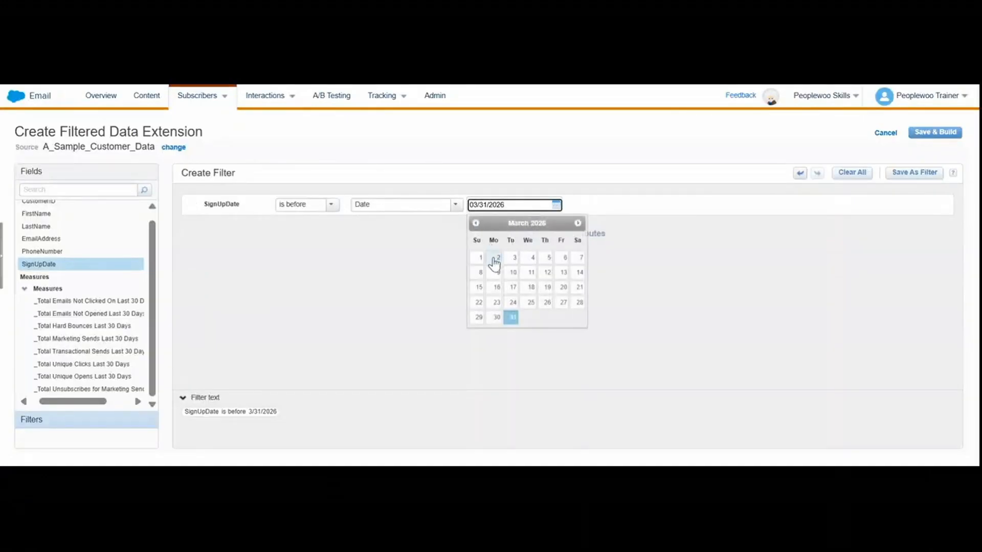
left_click(479, 258)
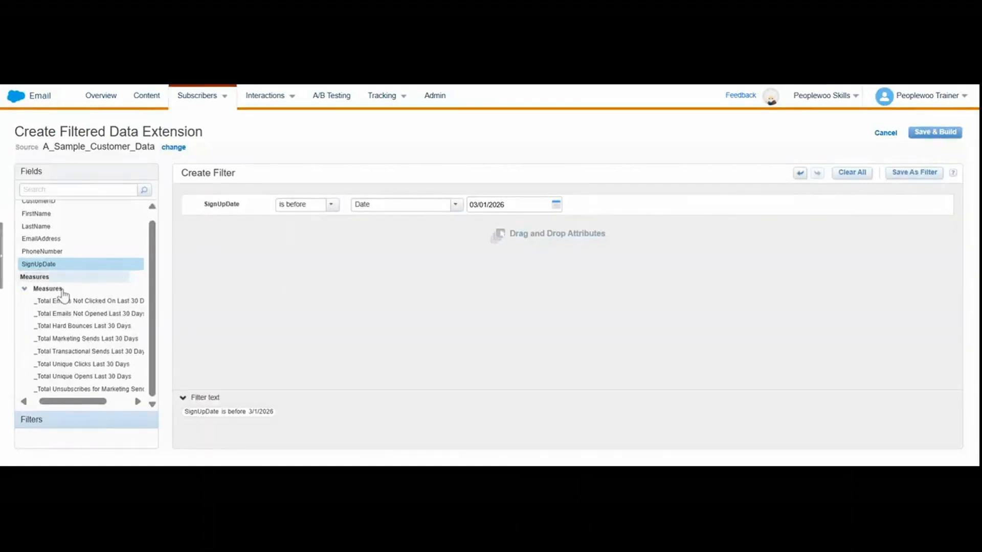
Add a CustomerID condition to the filter, try joining the conditions with OR, and cancel the filtered data extension.
scroll(67, 287, "up", 1)
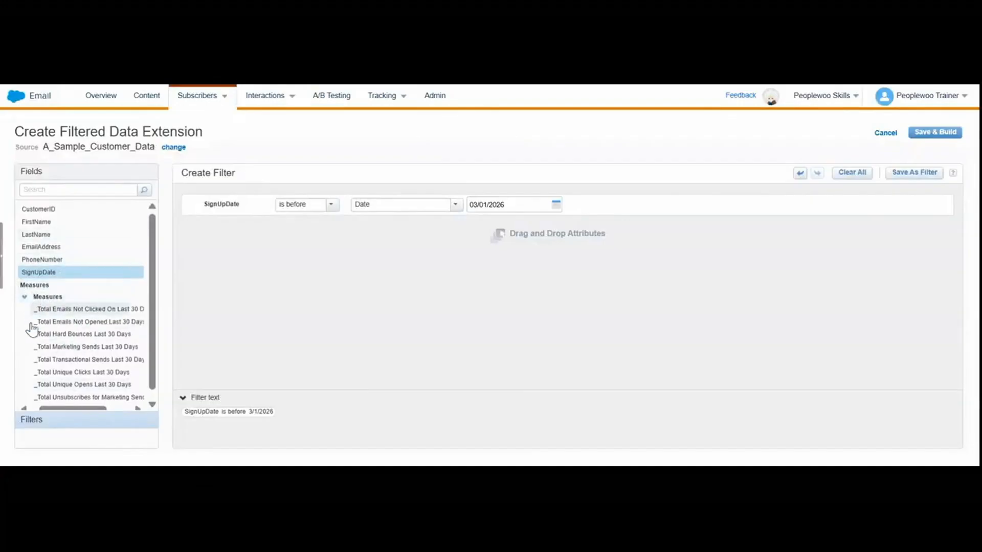
left_click(24, 298)
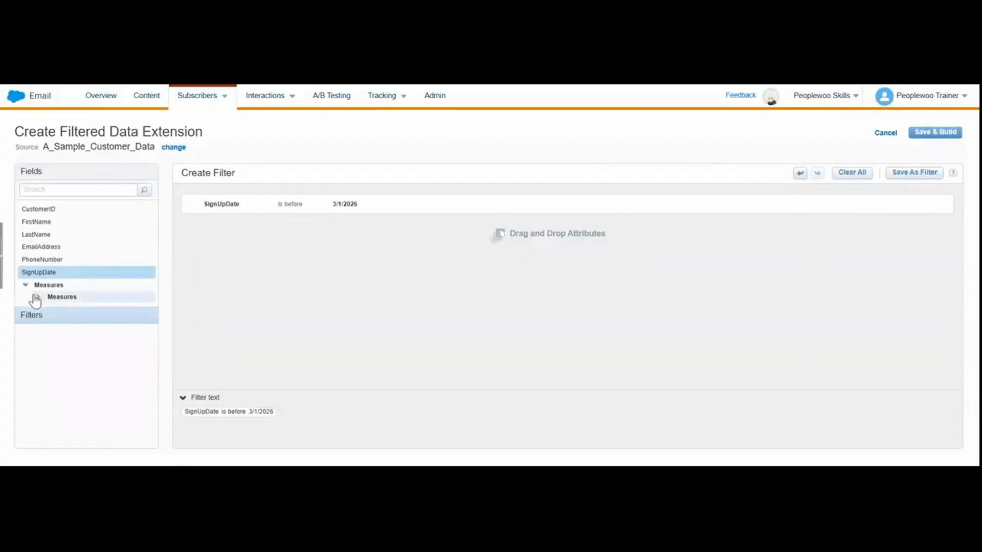
left_click(81, 274)
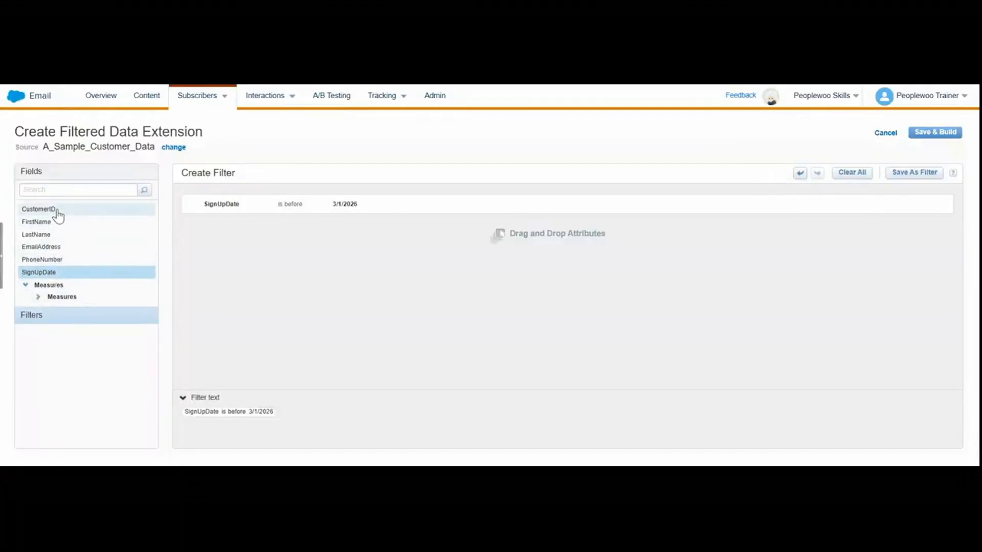
double_click(58, 215)
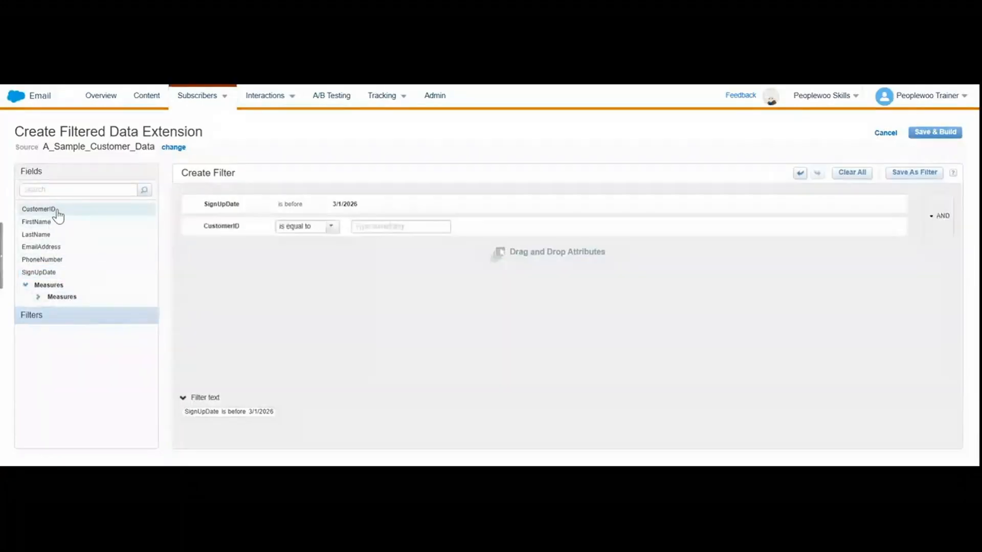
left_click(951, 215)
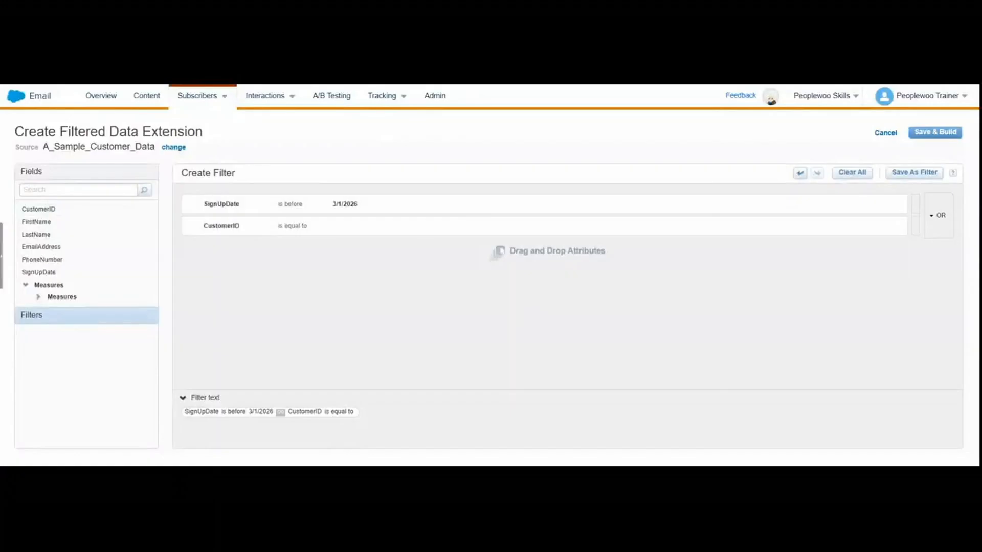
left_click(946, 221)
left_click(888, 142)
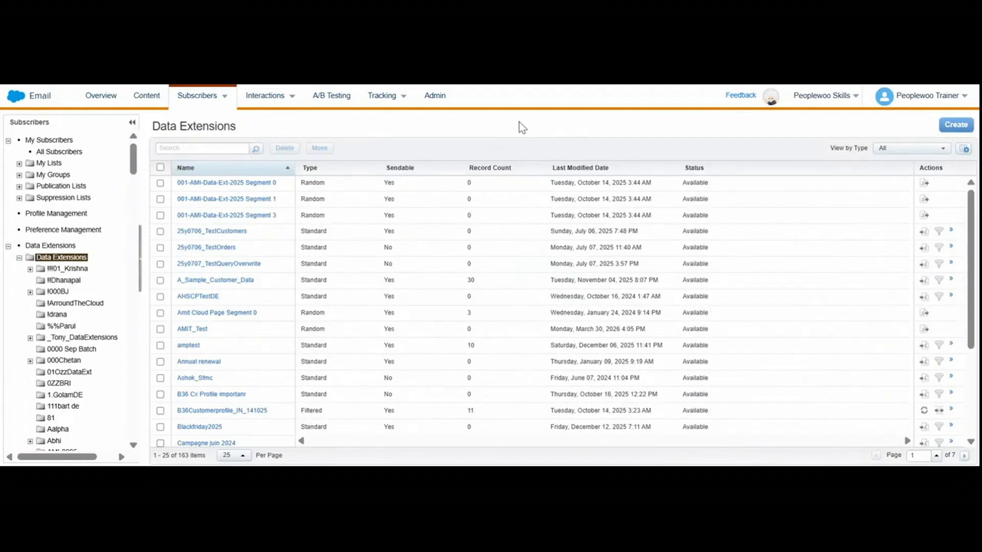
Open the properties of CloudPages_DataExtension from the data extensions list.
scroll(387, 384, "down", 3)
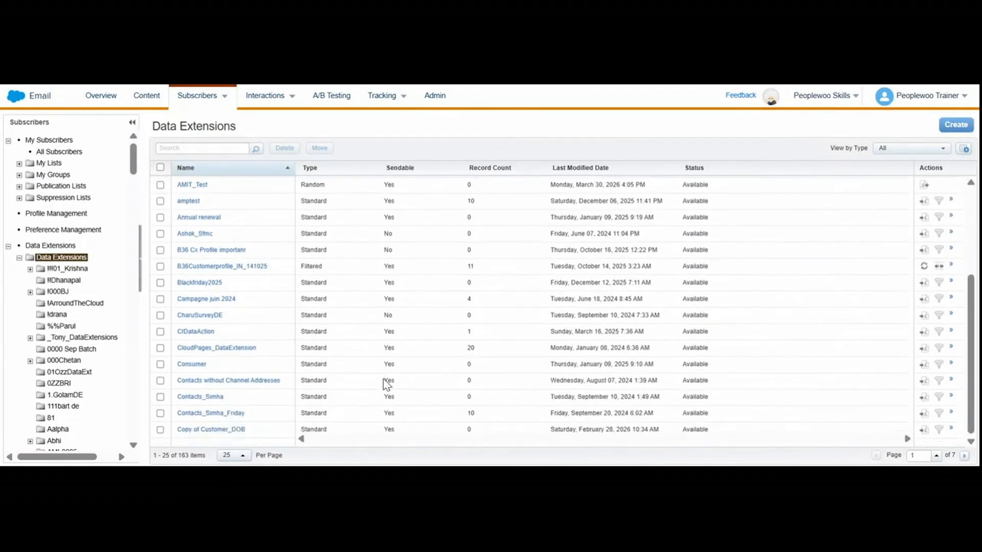
left_click(243, 349)
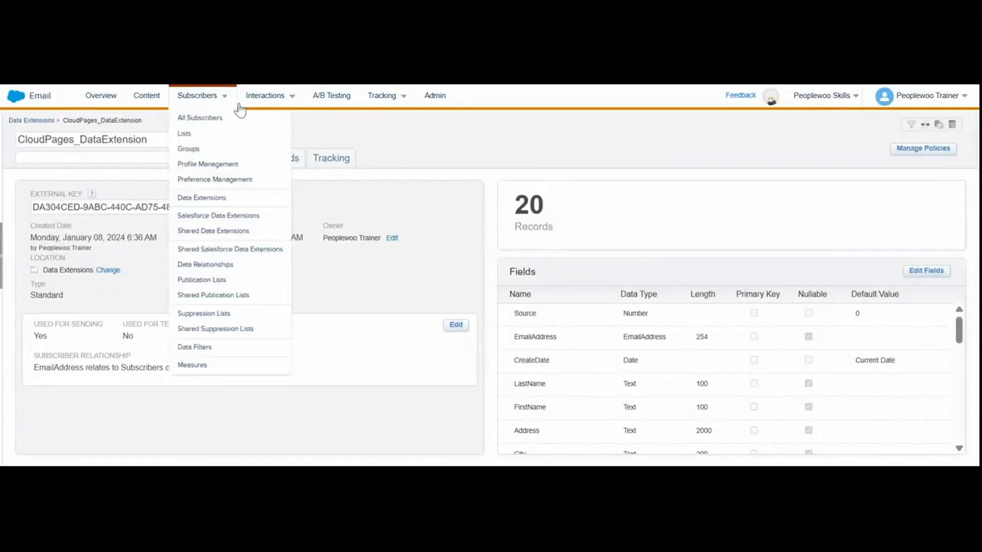
Start a random data extension from the Data Extensions list, using CloudPages_DataExtension as the source.
mouse_move(225, 102)
left_click(209, 198)
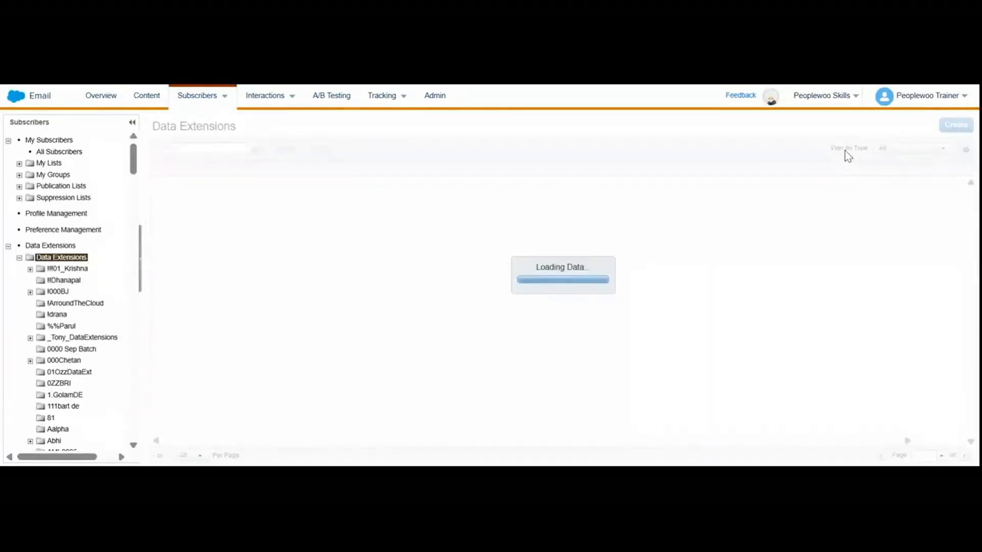
left_click(957, 127)
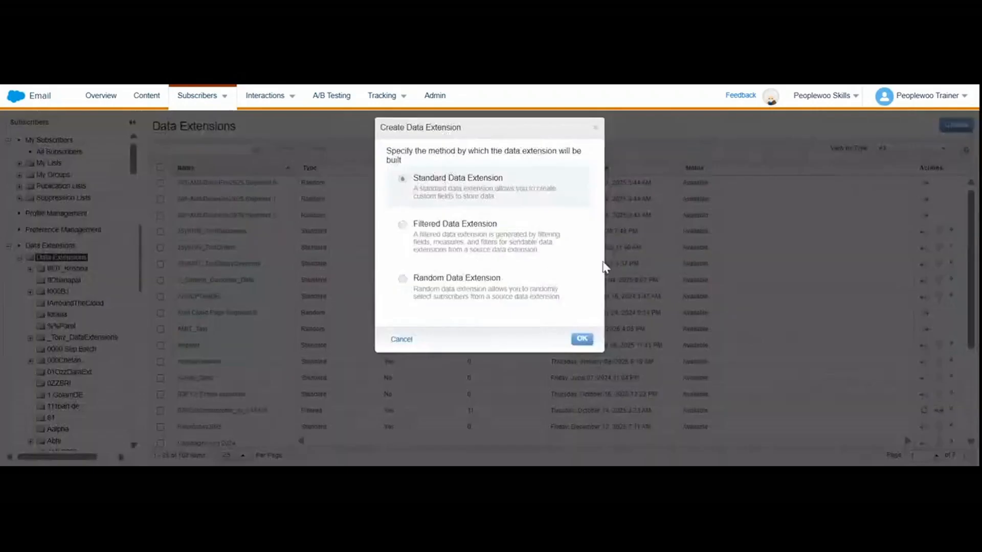
left_click(488, 287)
left_click(581, 339)
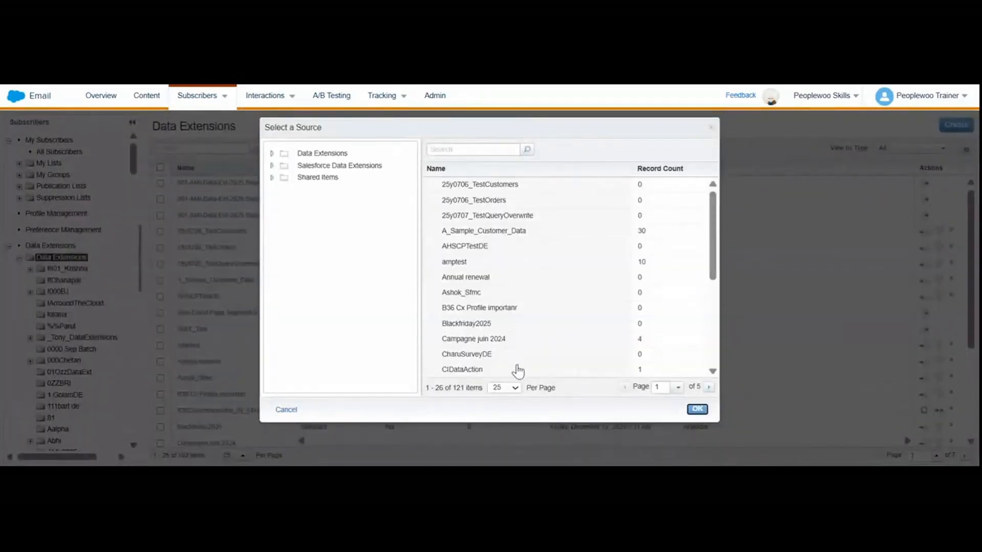
scroll(519, 335, "down", 5)
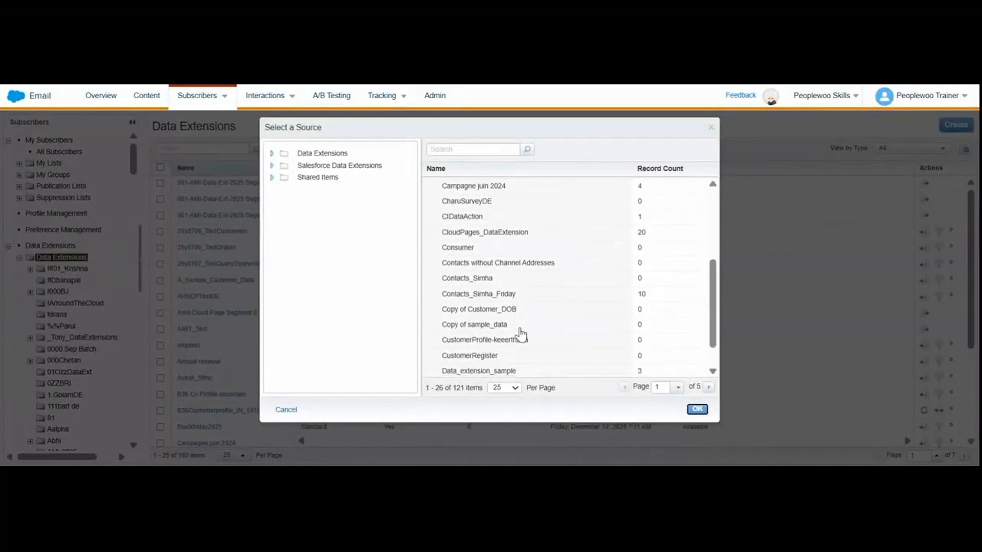
scroll(521, 335, "down", 2)
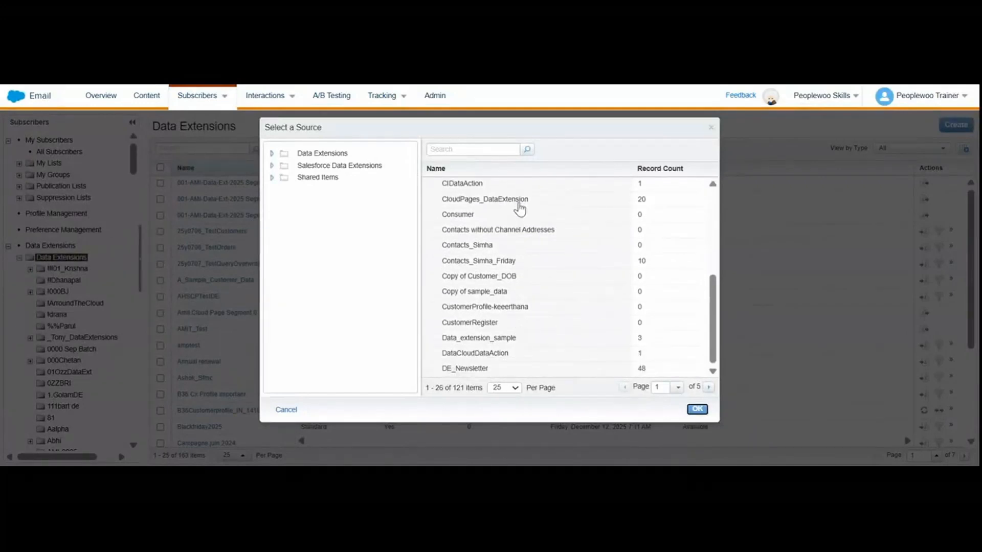
left_click(519, 200)
left_click(695, 409)
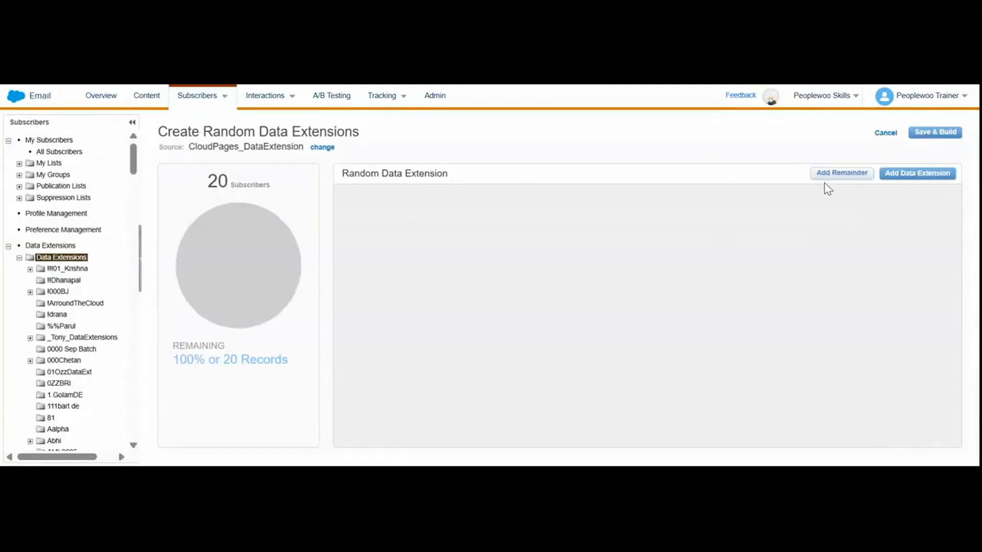
Add one random data extension to the split and inspect its percentage and record-count size fields.
left_click(905, 177)
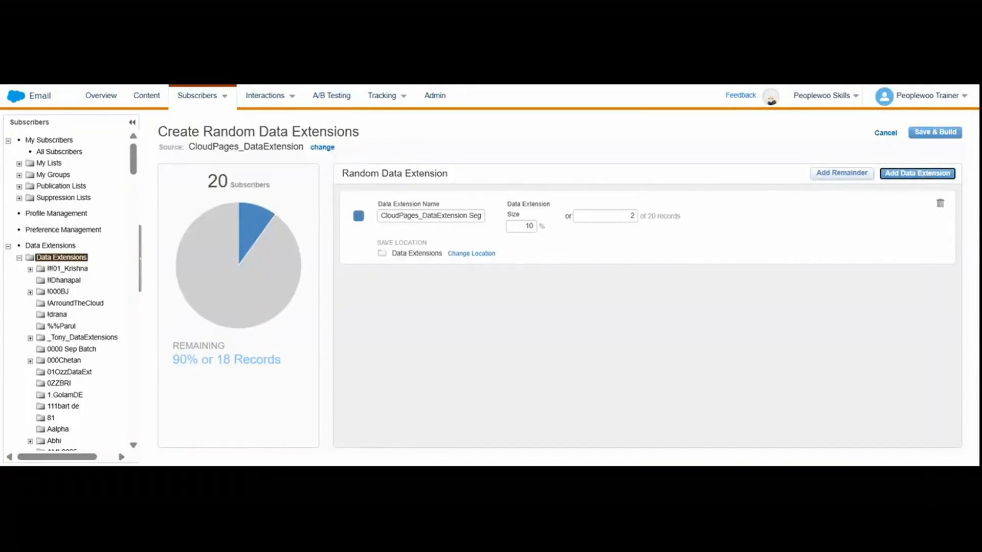
left_click(528, 226)
left_click(631, 216)
left_click(631, 216)
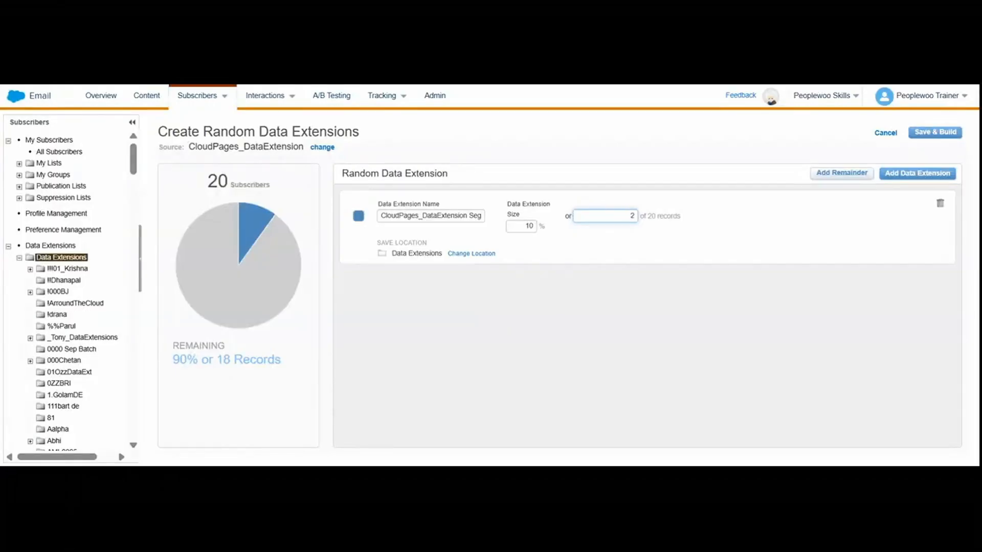
Try adding and removing a second segment in the random split twice, and cancel the random data extension.
left_click(909, 174)
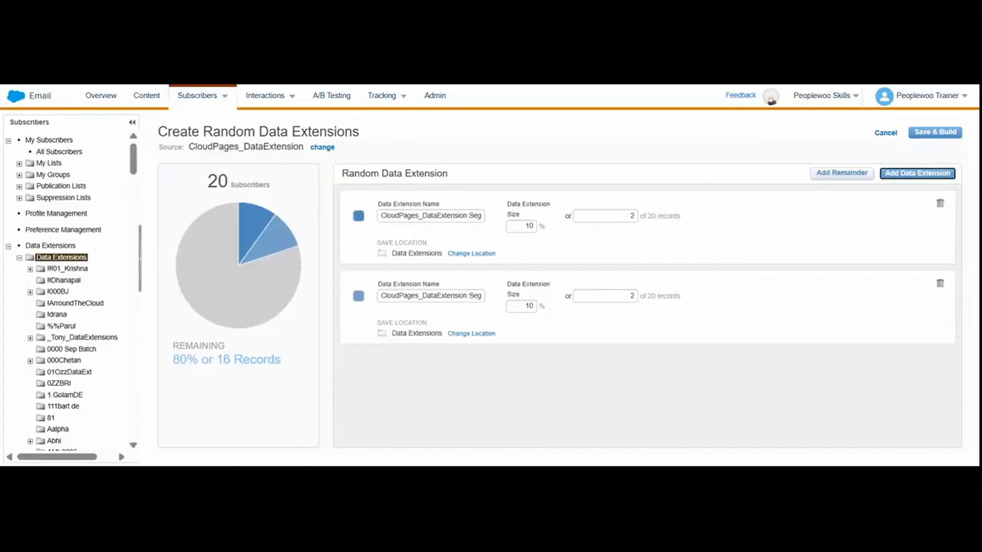
left_click(466, 295)
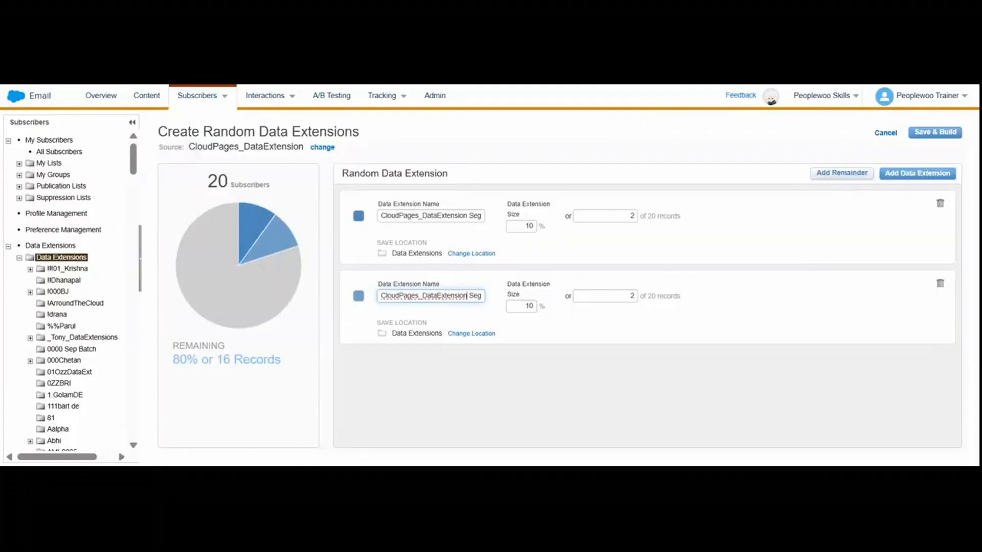
left_click(940, 284)
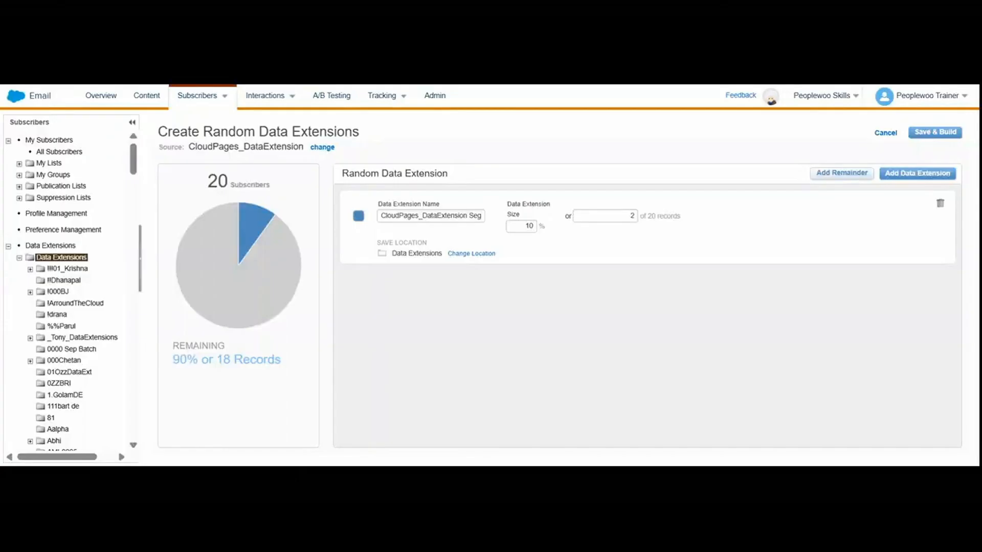
left_click(913, 175)
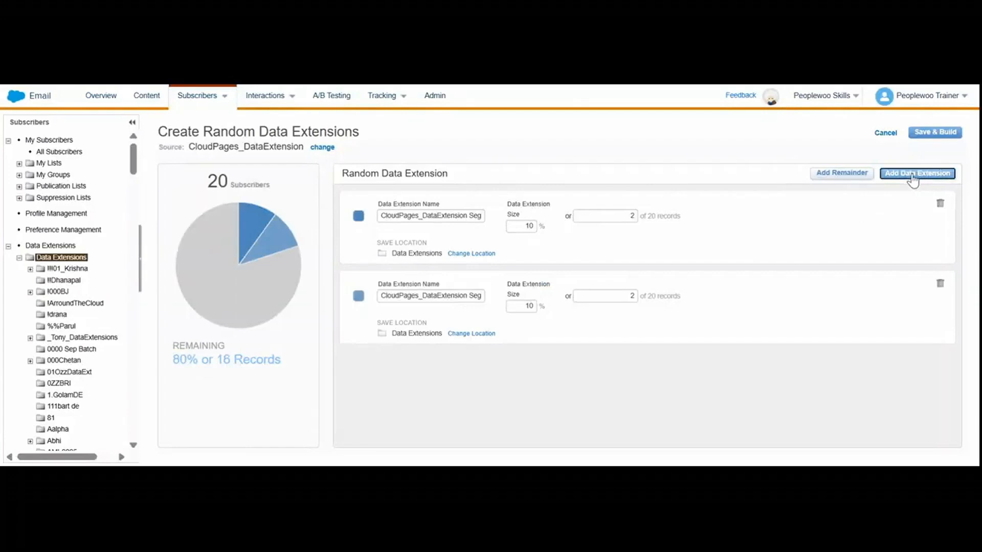
left_click(940, 284)
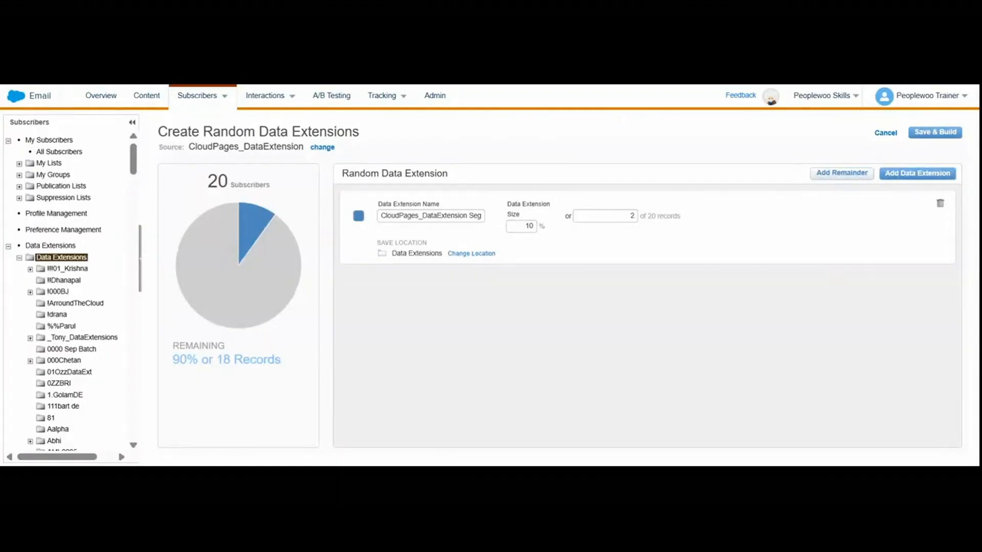
left_click(885, 134)
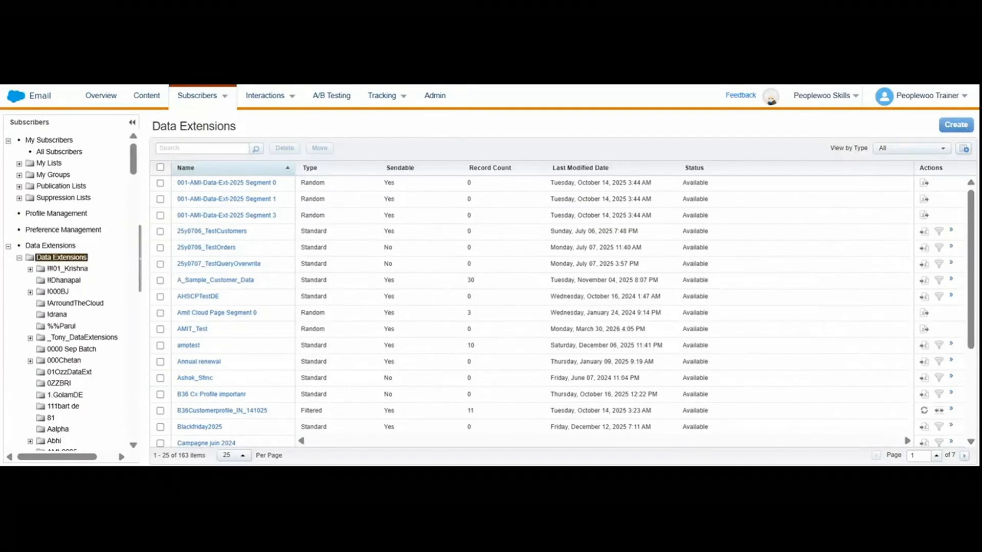
Begin another random data extension with CloudPages_DataExtension selected as the source.
left_click(961, 126)
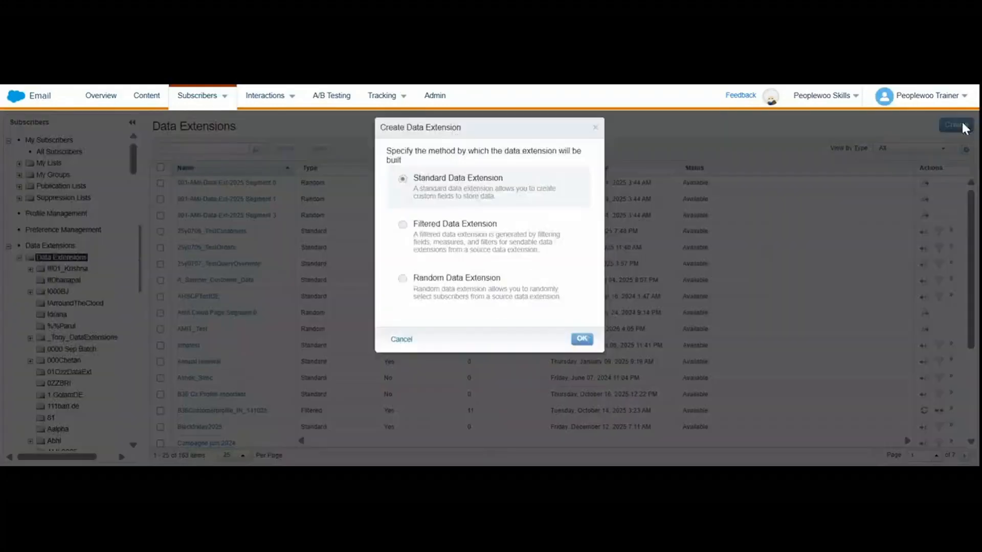
left_click(516, 302)
left_click(583, 339)
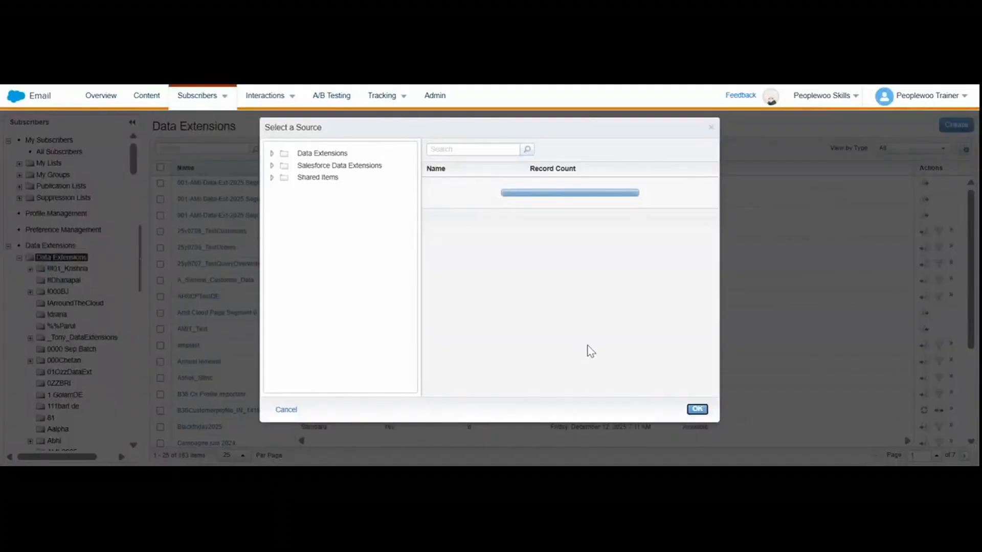
scroll(582, 320, "down", 5)
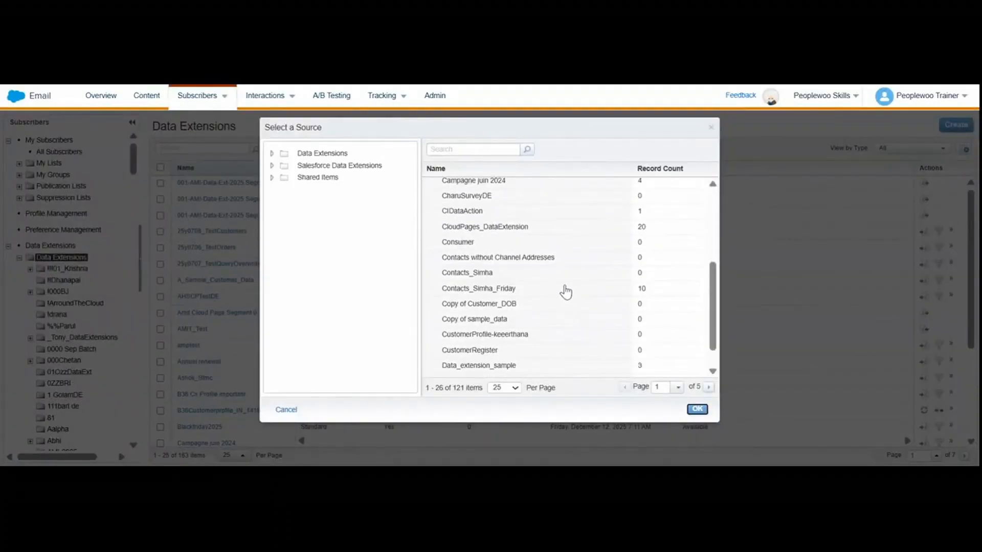
left_click(560, 288)
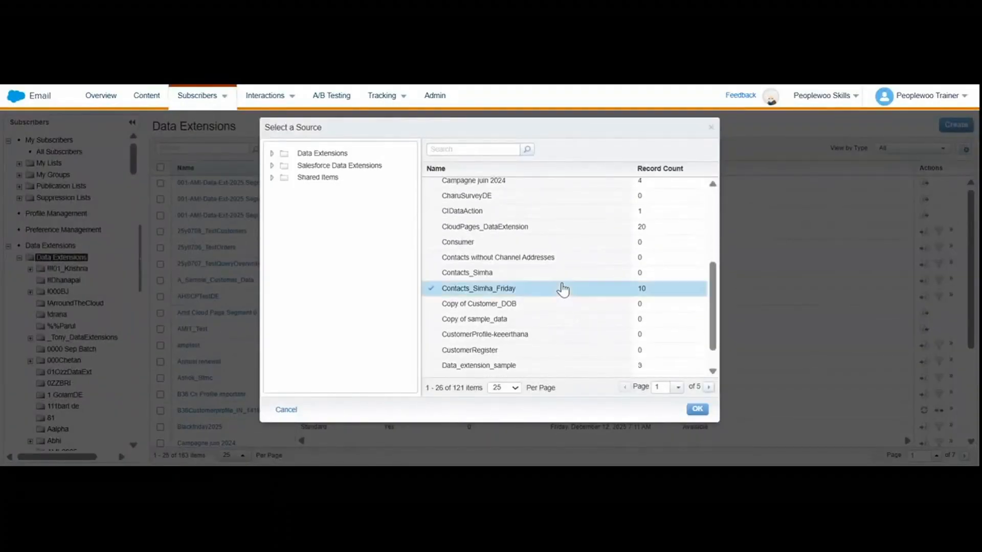
left_click(553, 231)
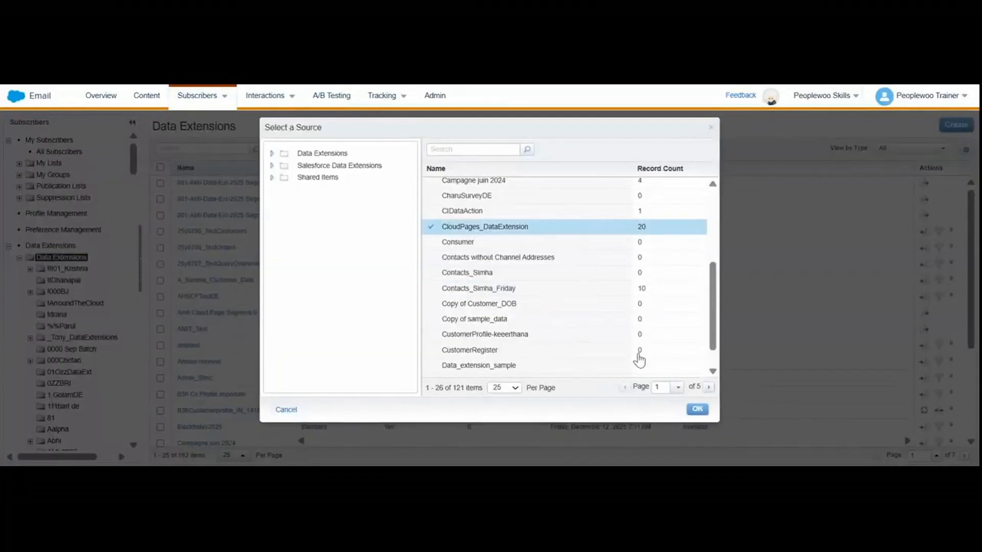
left_click(696, 410)
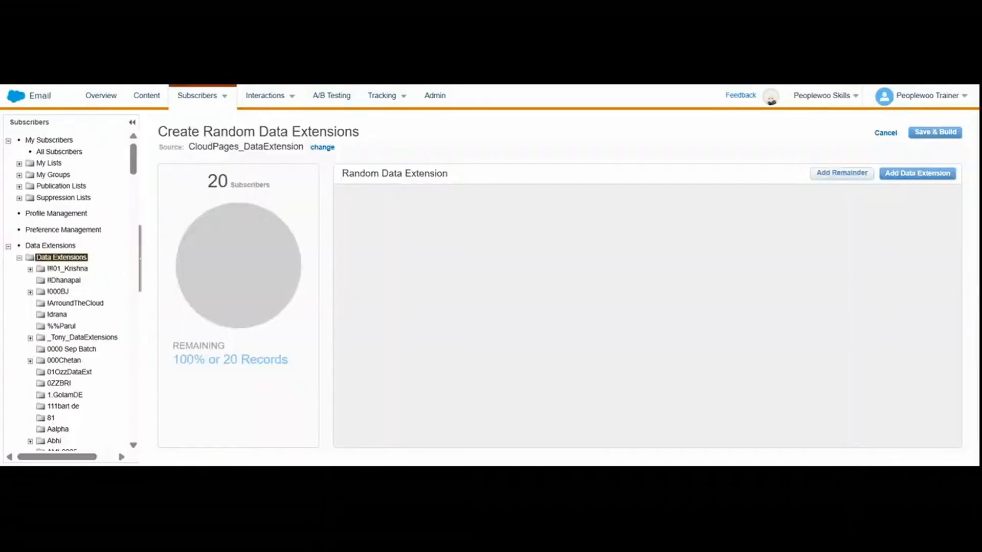
Add three random data extensions to the split of the source records.
left_click(908, 175)
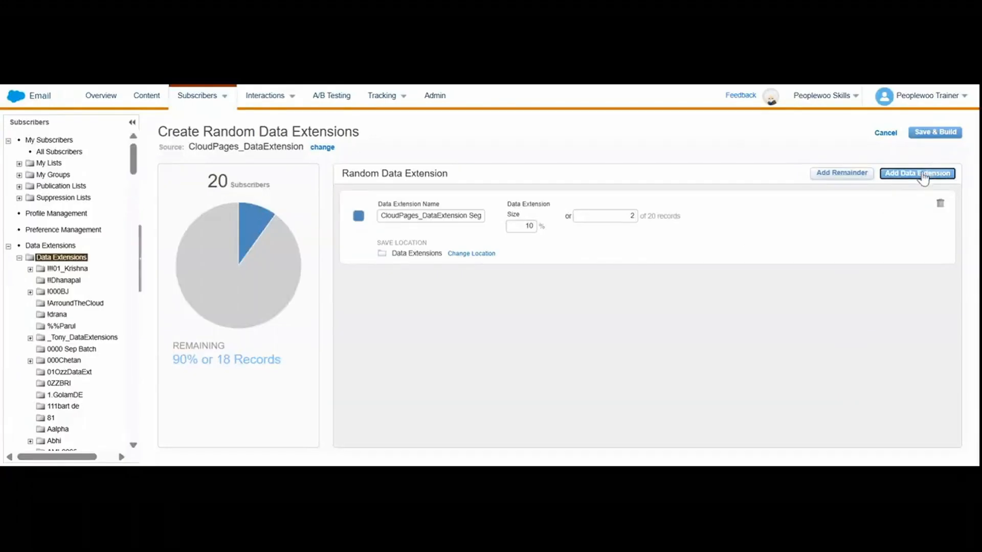
left_click(923, 176)
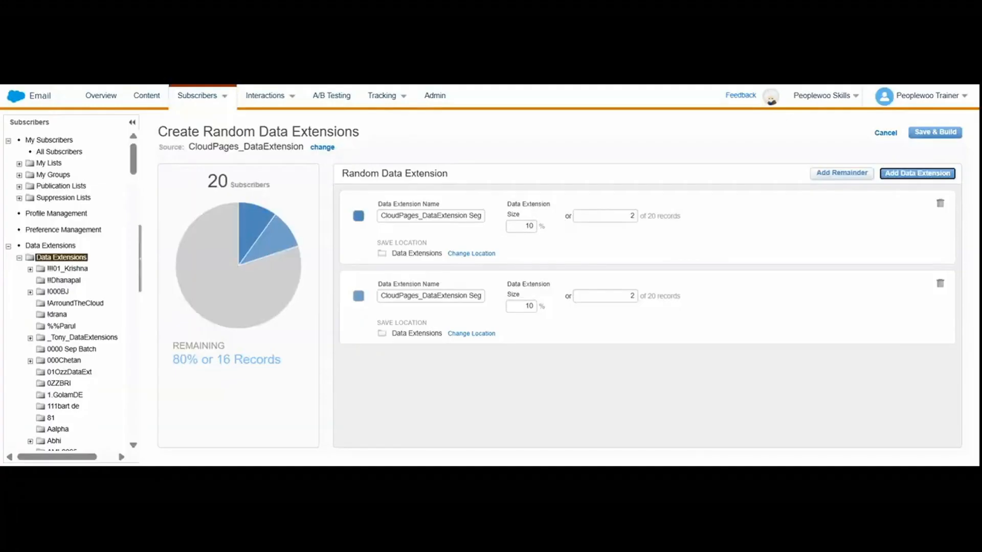
left_click(911, 177)
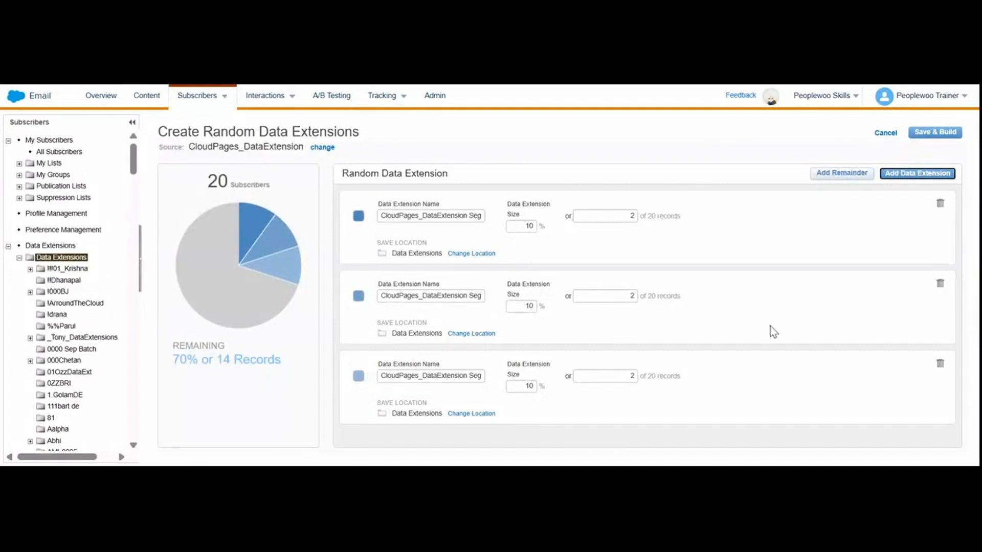
Remove the other two random data extensions so only the first remains, and cancel the random split.
left_click(940, 285)
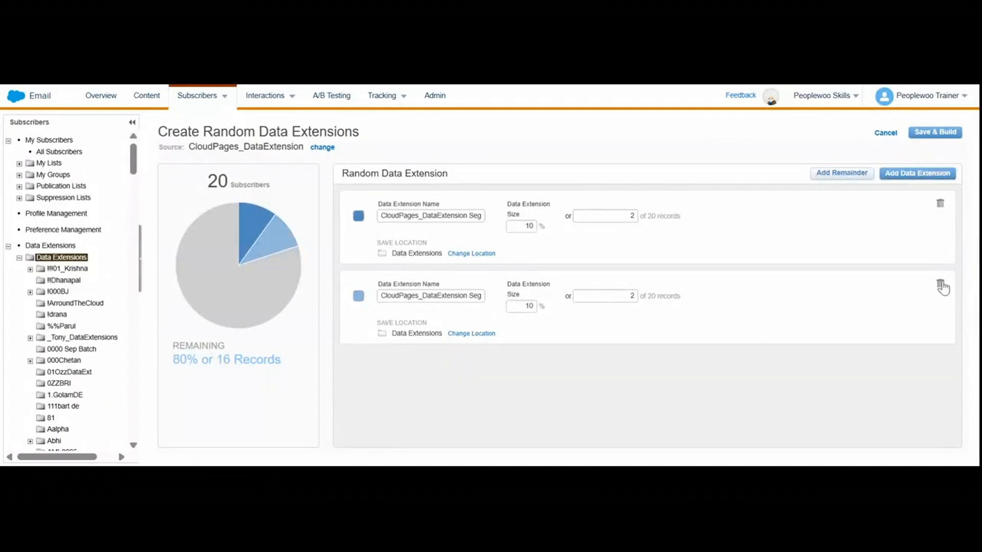
left_click(940, 284)
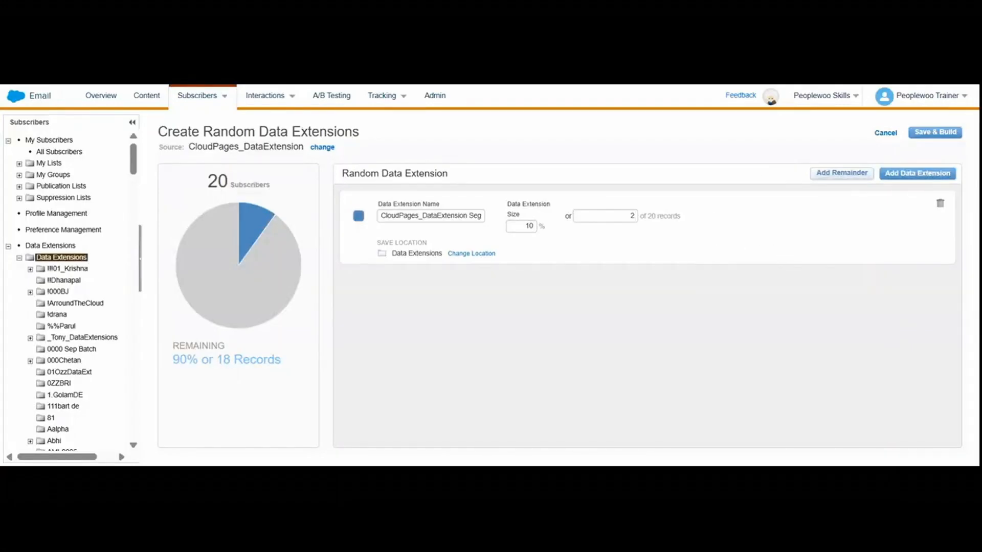
left_click(884, 134)
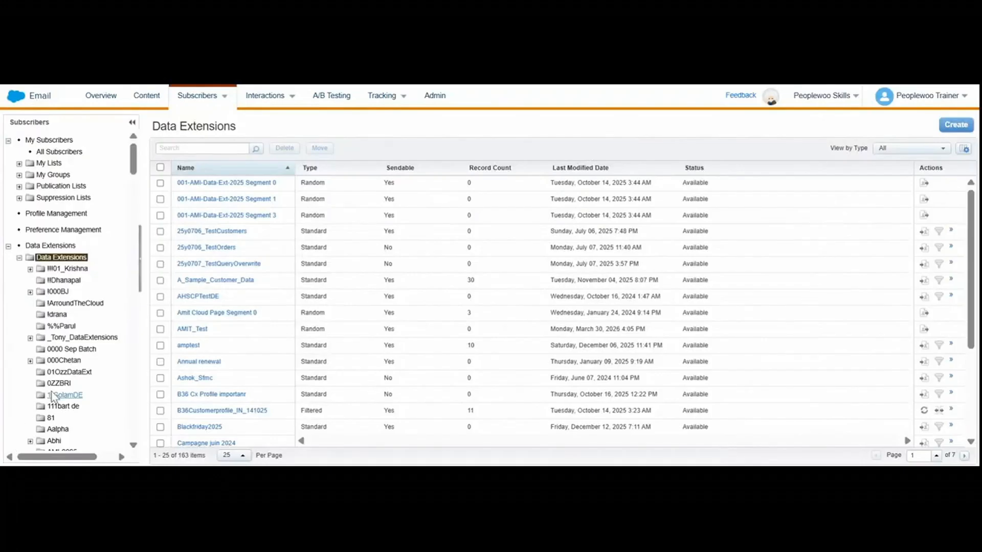
Open the data extensions folder that contains the SQL subfolder to examine its standard, filtered and random data extensions.
scroll(53, 396, "down", 3)
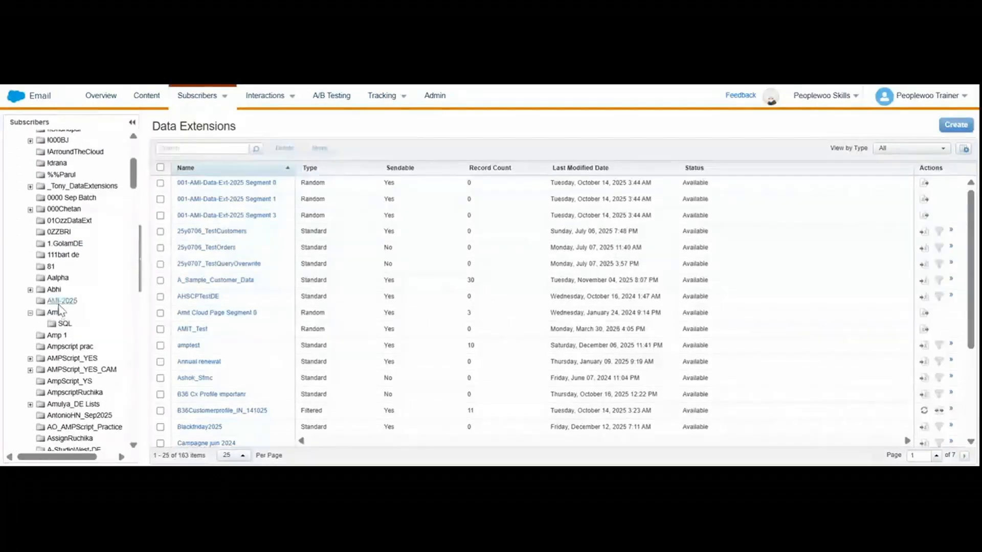
left_click_drag(54, 313, 59, 315)
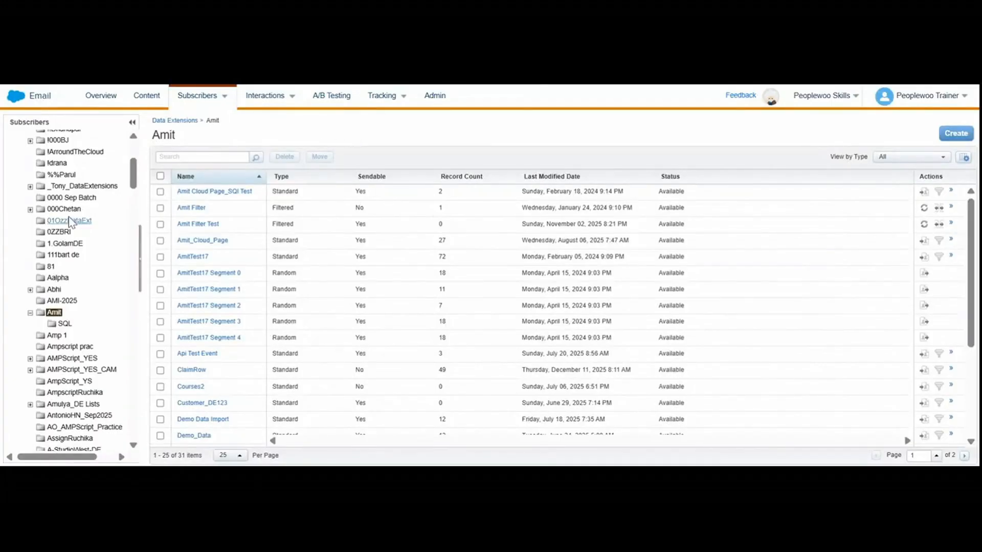
Open the bb list in My Lists and look through its subscribers.
scroll(69, 220, "up", 5)
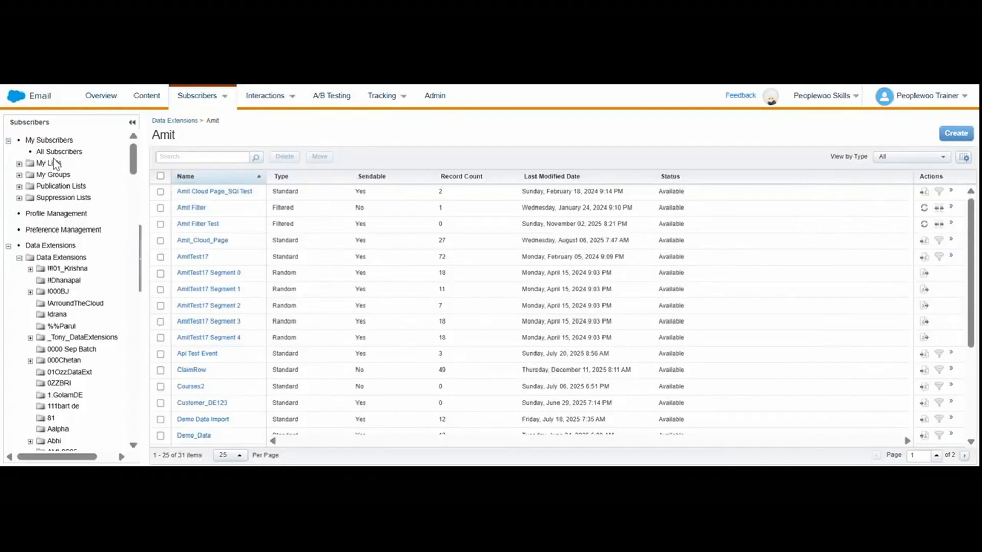
left_click(50, 165)
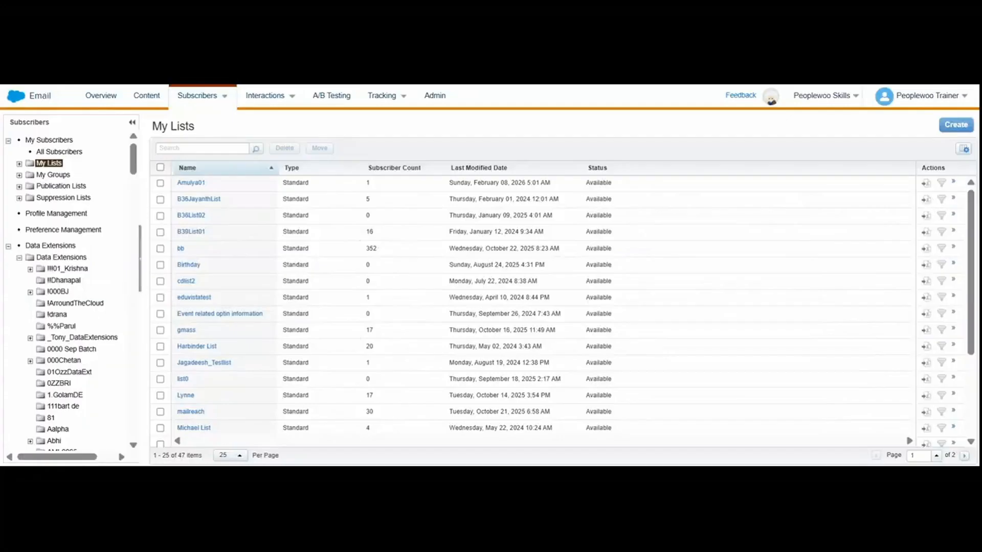
left_click(182, 248)
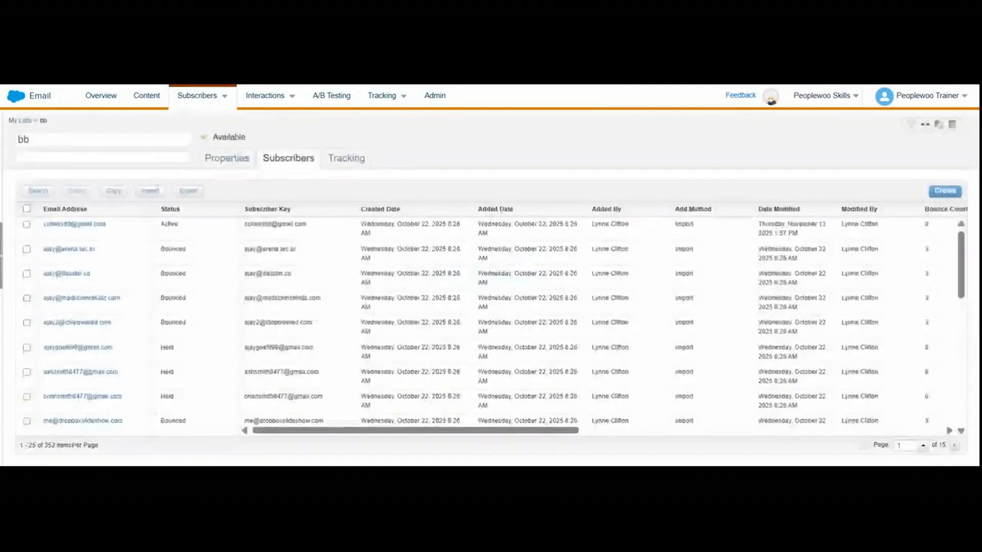
scroll(491, 327, "down", 10)
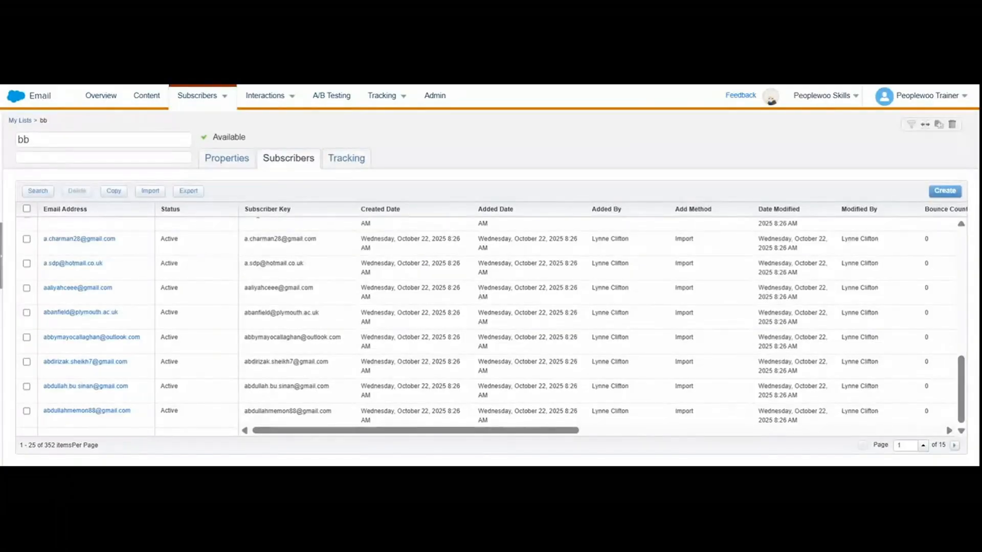
Check the properties of the bb list, and return to My Lists to look through the available lists.
left_click(230, 162)
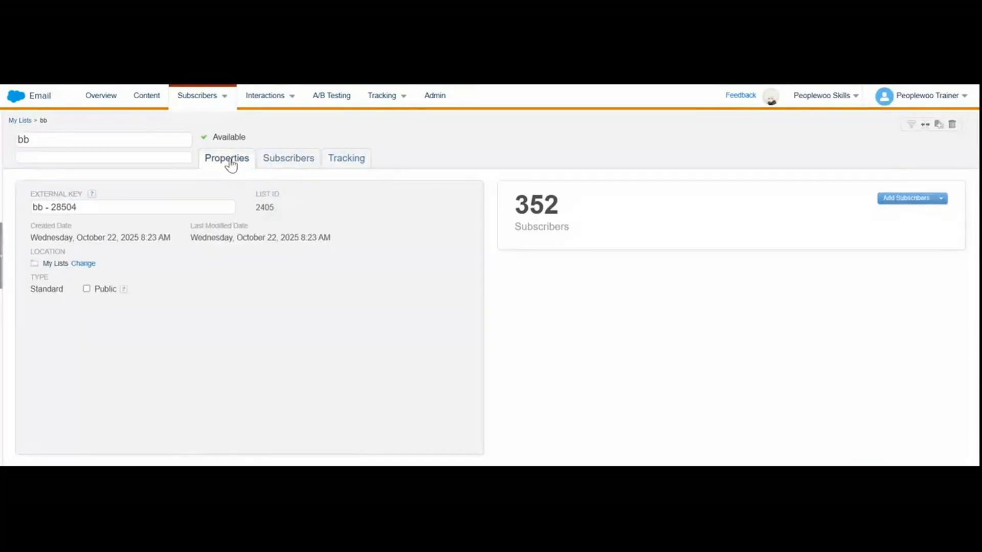
mouse_move(190, 102)
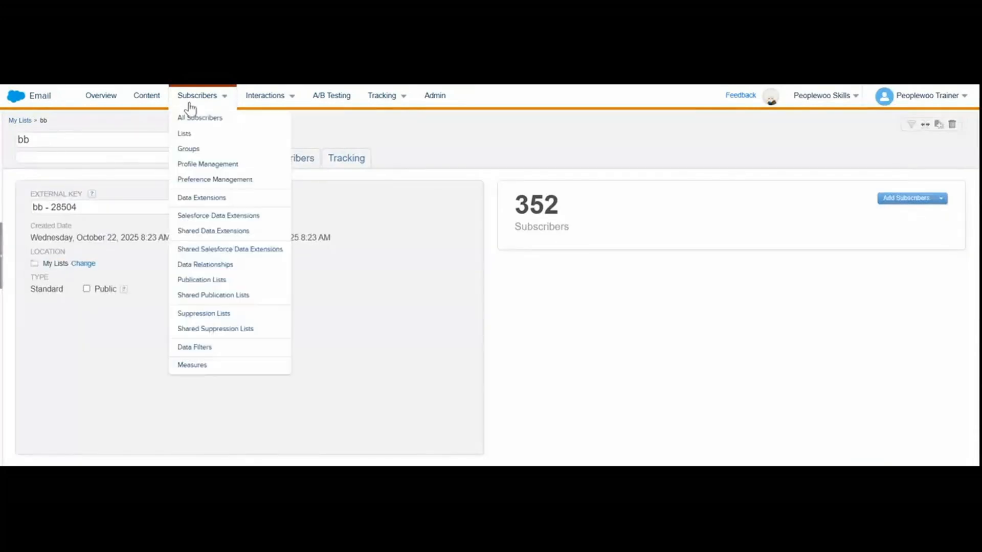
left_click(203, 134)
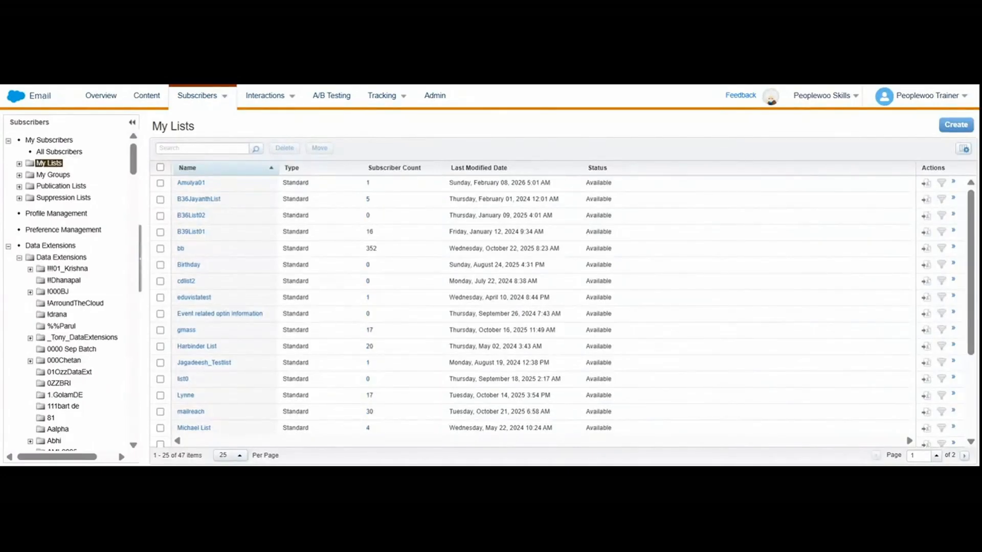
scroll(462, 367, "down", 3)
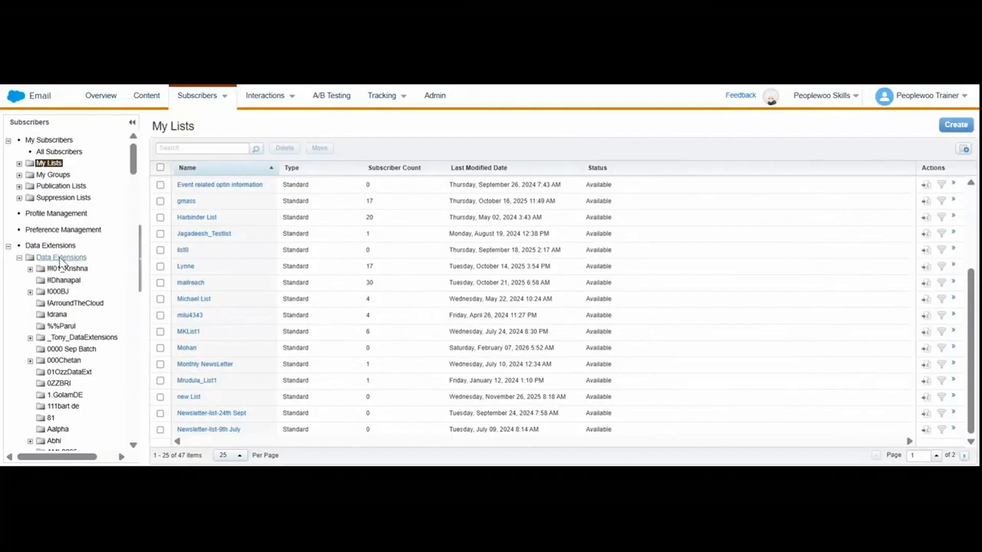
Look through the publication and suppression lists, and view the fields of a new suppression list without creating it.
left_click(42, 189)
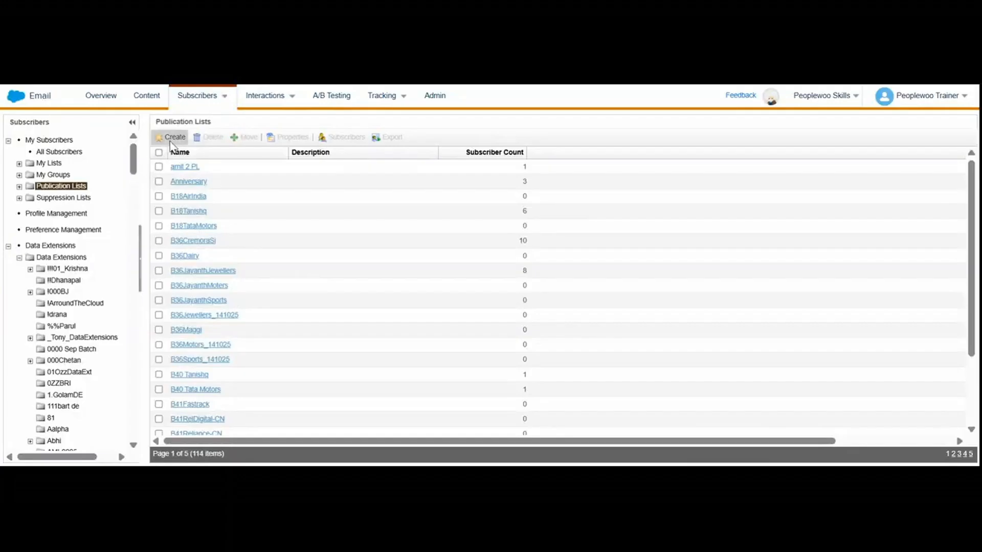
left_click(66, 198)
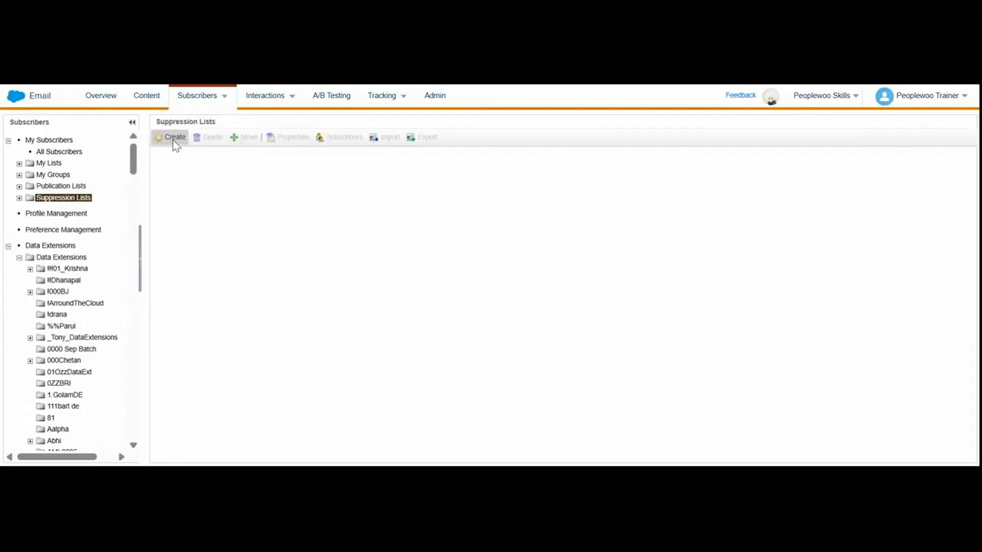
left_click(174, 138)
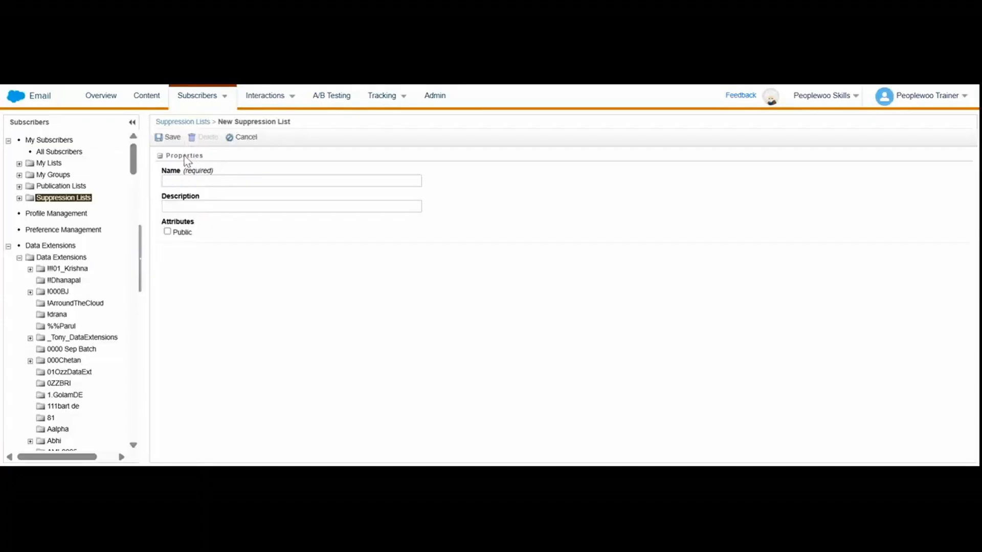
left_click(242, 138)
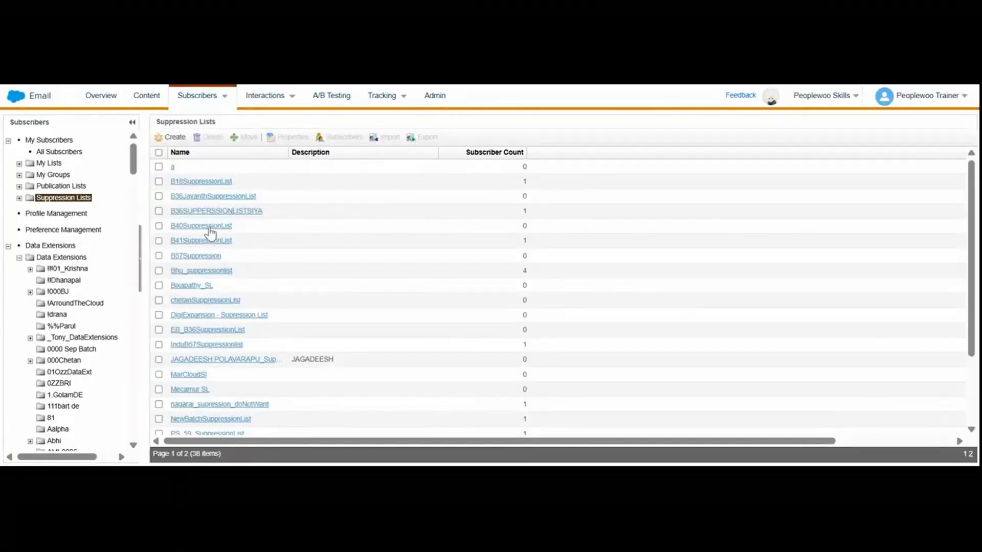
Open B18SuppressionList and walk through its subscriber import, agreeing to the opt-in certification, up to the source file options, then cancel.
left_click(211, 183)
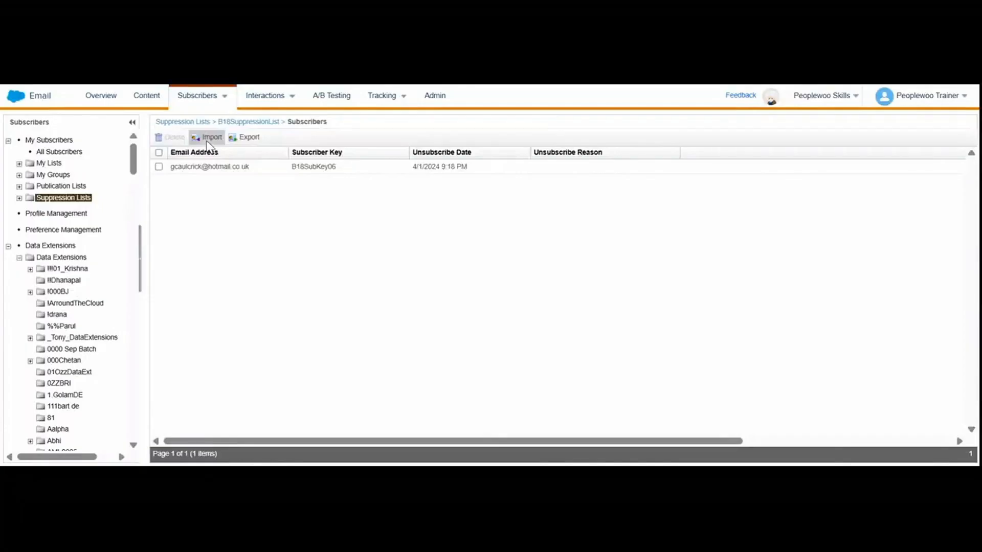
left_click(208, 139)
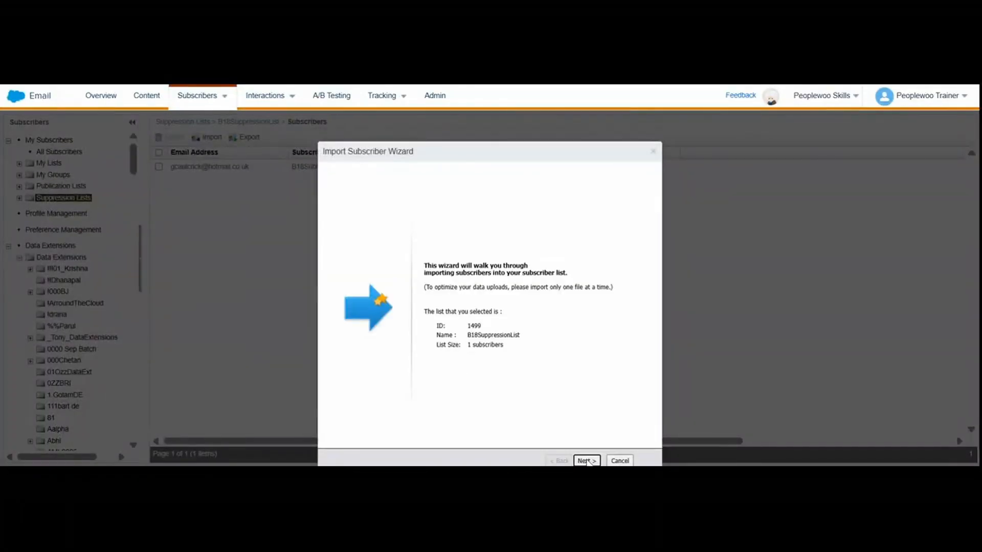
left_click(587, 460)
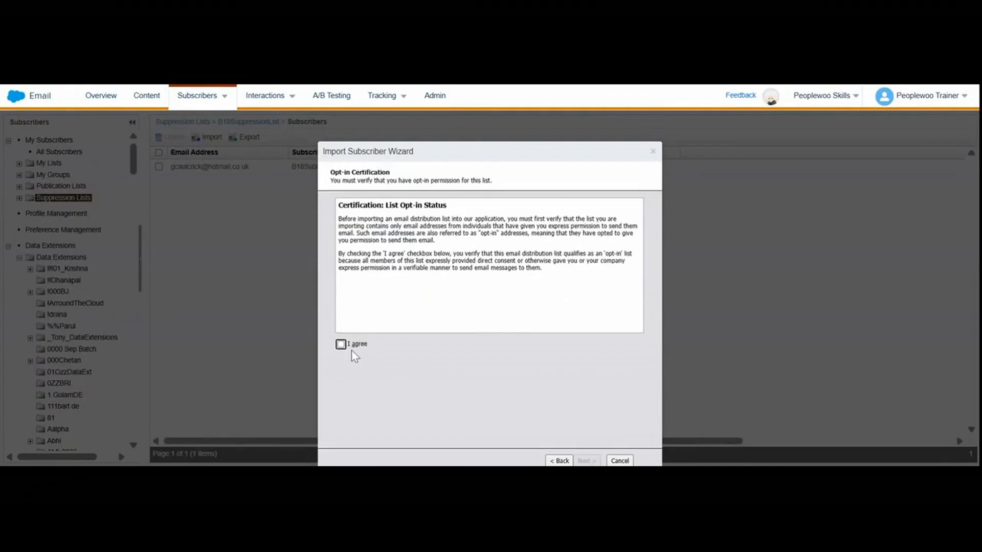
left_click(340, 345)
left_click(593, 461)
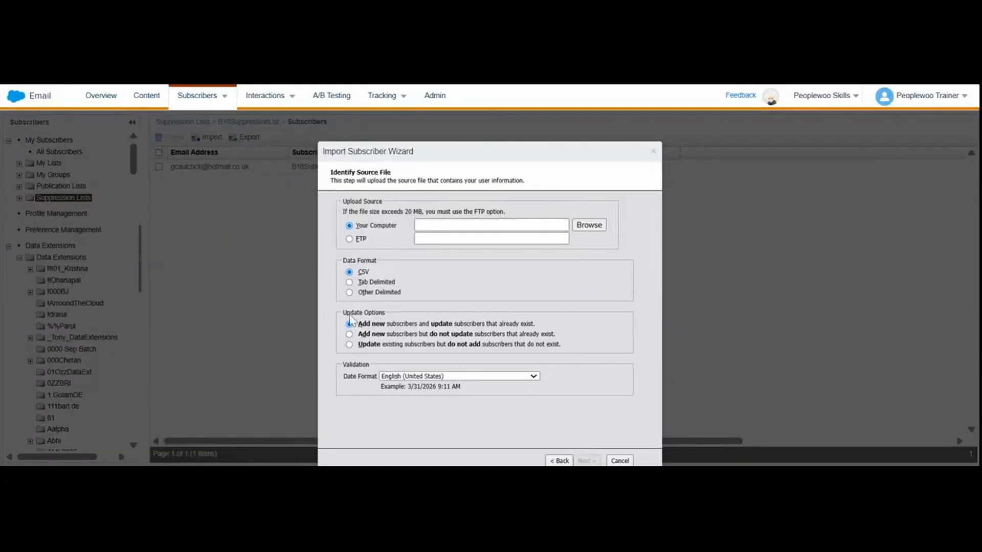
left_click(619, 461)
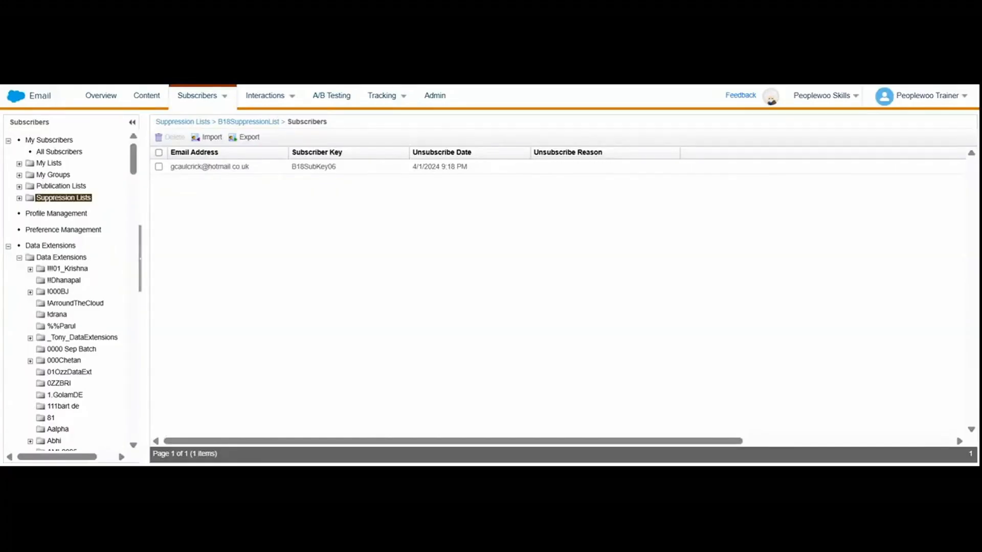
Open Demo_Email from the overview's recent items and start sending it, keeping the existing email properties and proceeding to audience selection.
key("ctrl+minus")
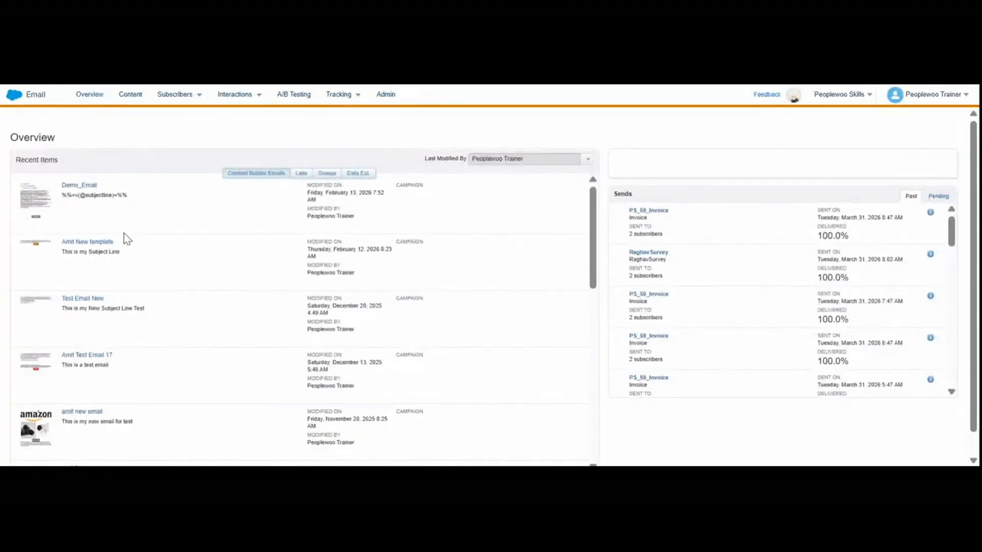
left_click(80, 196)
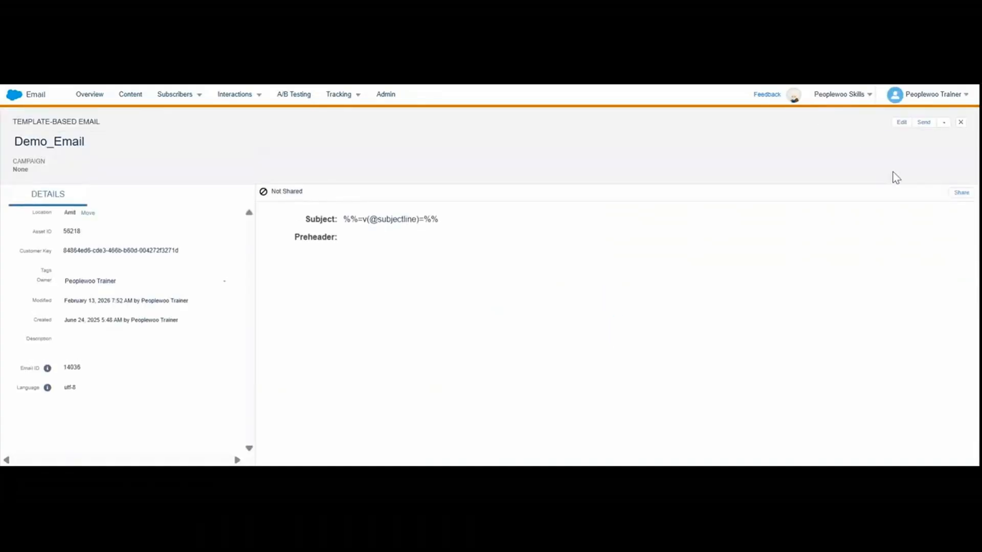
left_click(923, 123)
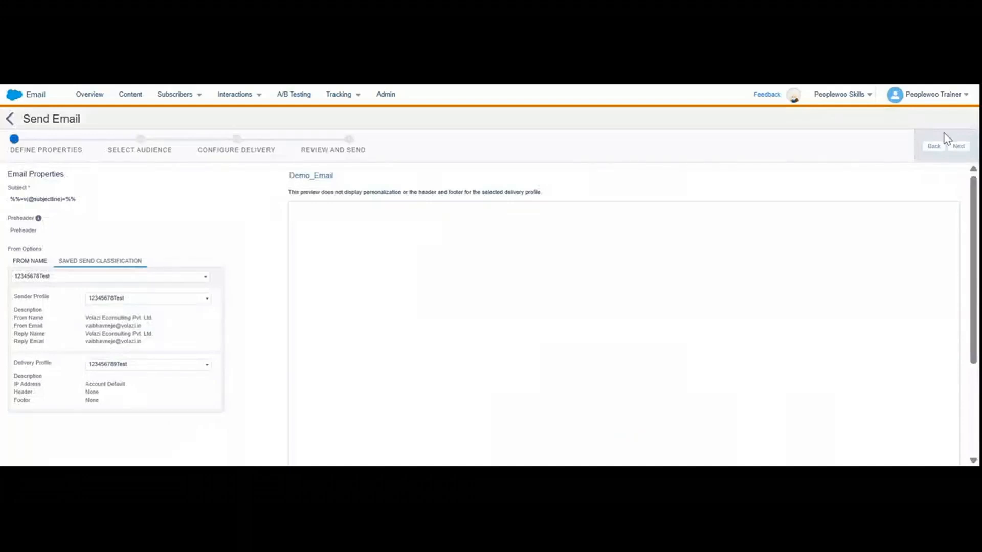
left_click(960, 147)
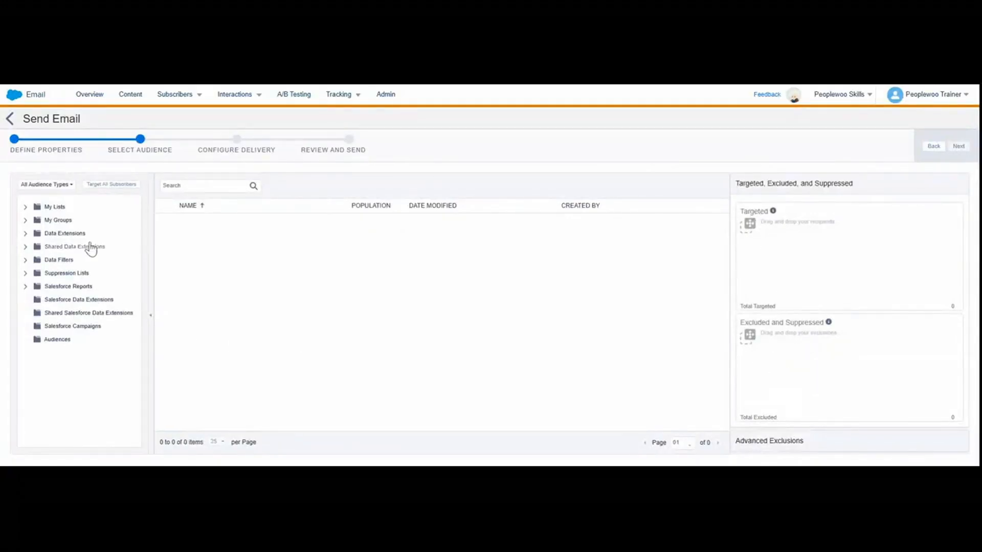
Add Ozz_SupressionList from the 01Ozz_SupreL suppression folder to the excluded and suppressed audience of the send.
left_click(25, 274)
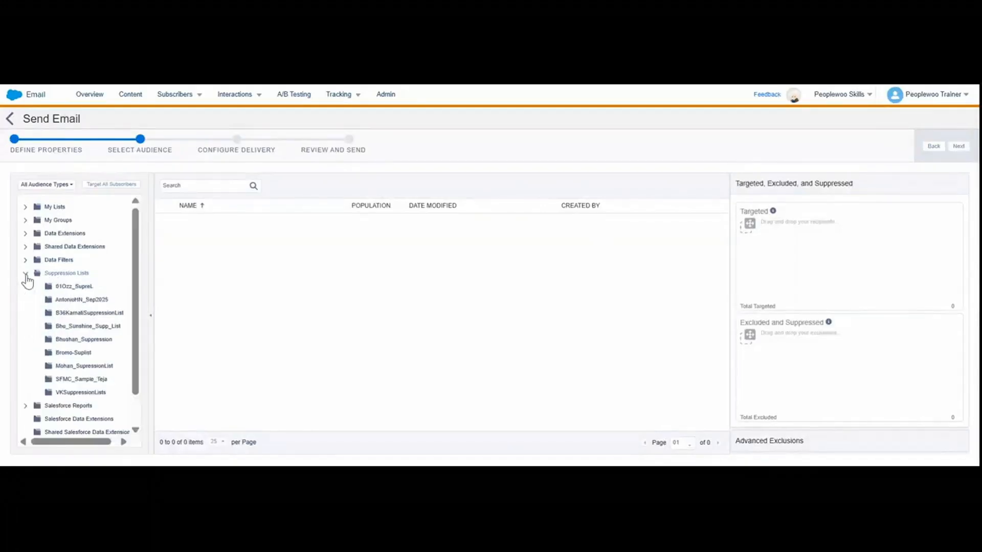
left_click(76, 287)
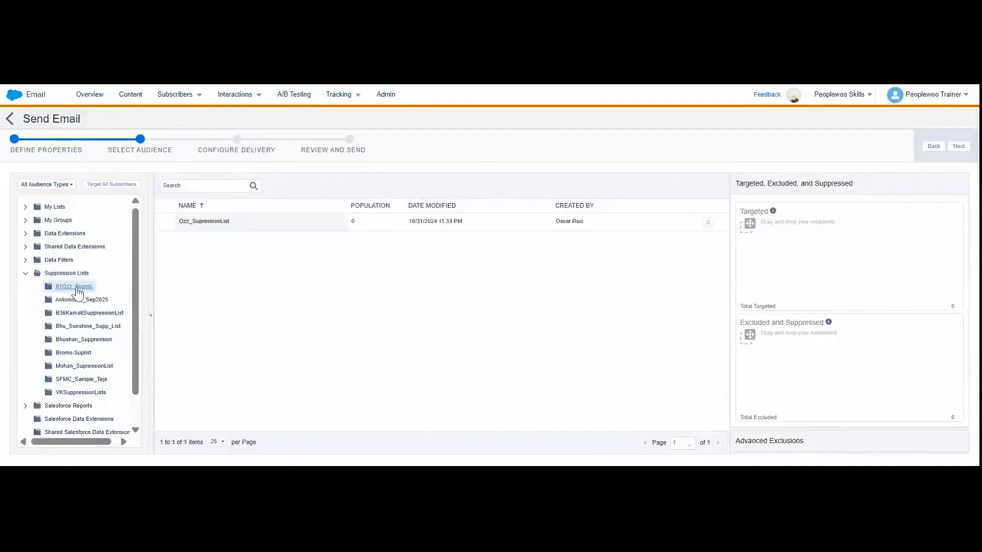
left_click(271, 223)
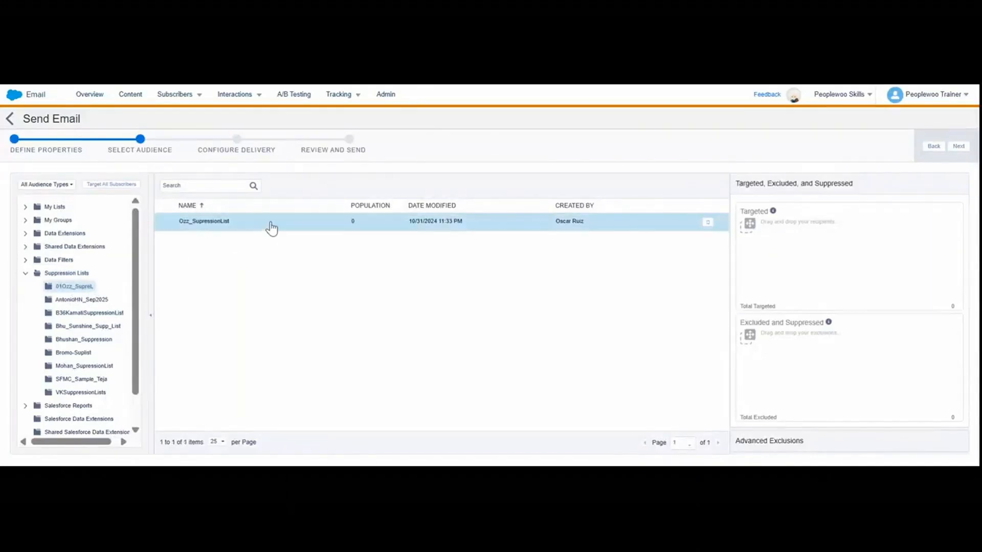
left_click_drag(274, 228, 771, 336)
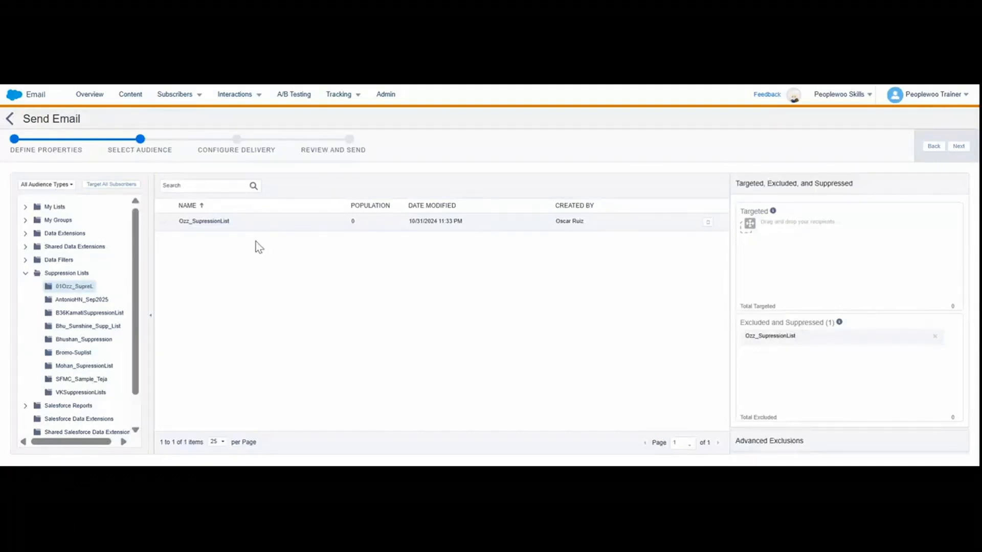
Collapse the suppression lists folder and remove Ozz_SupressionList from the send's excluded and suppressed audience.
left_click(25, 274)
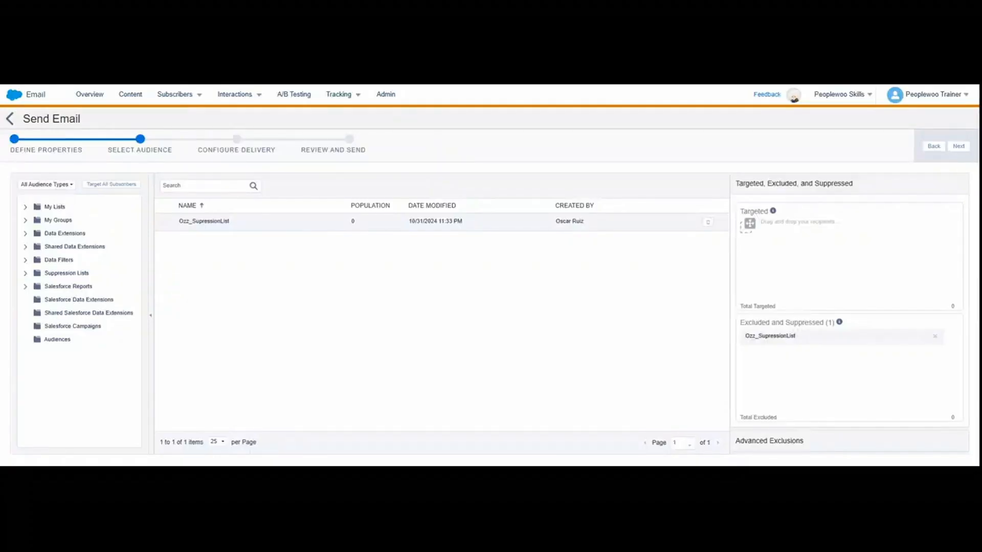
left_click(936, 339)
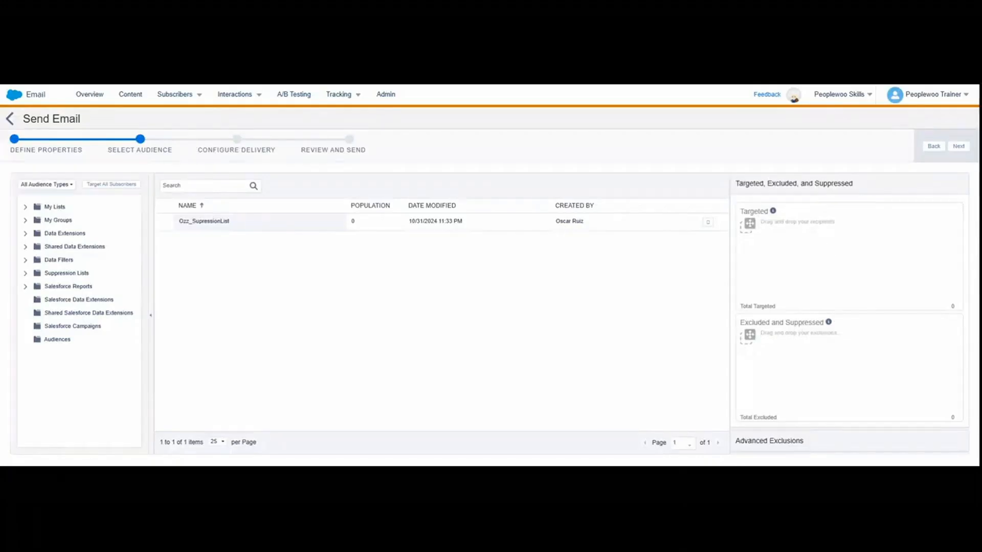
mouse_move(822, 326)
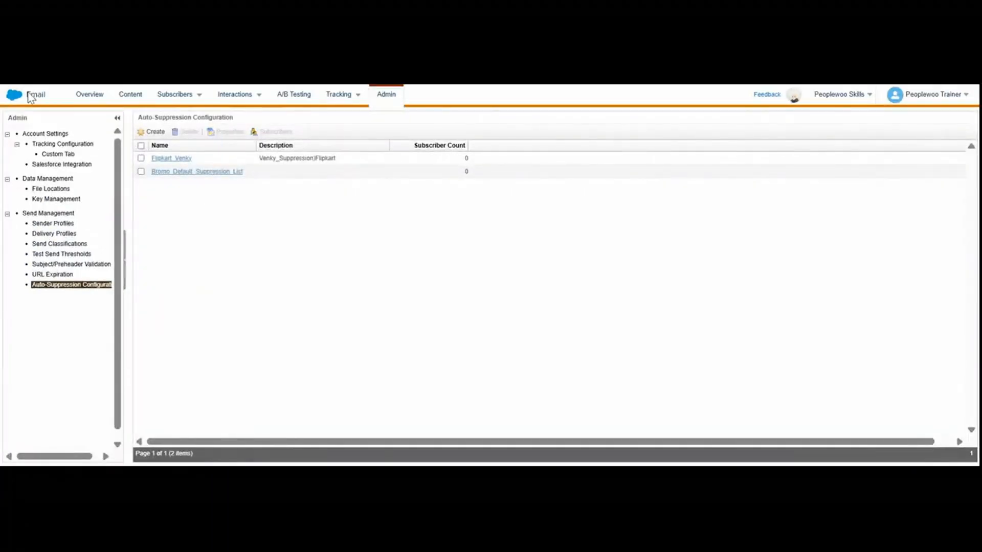
mouse_move(12, 98)
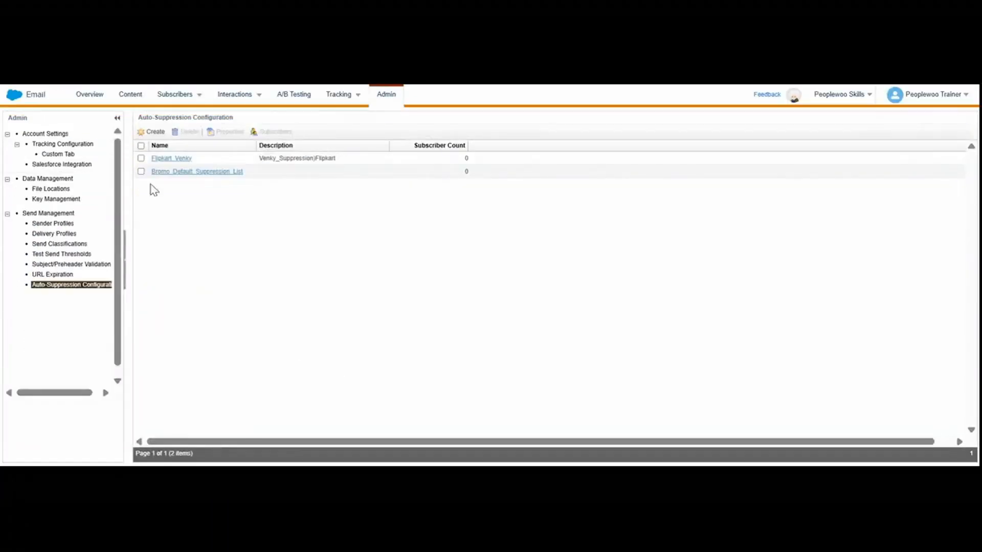